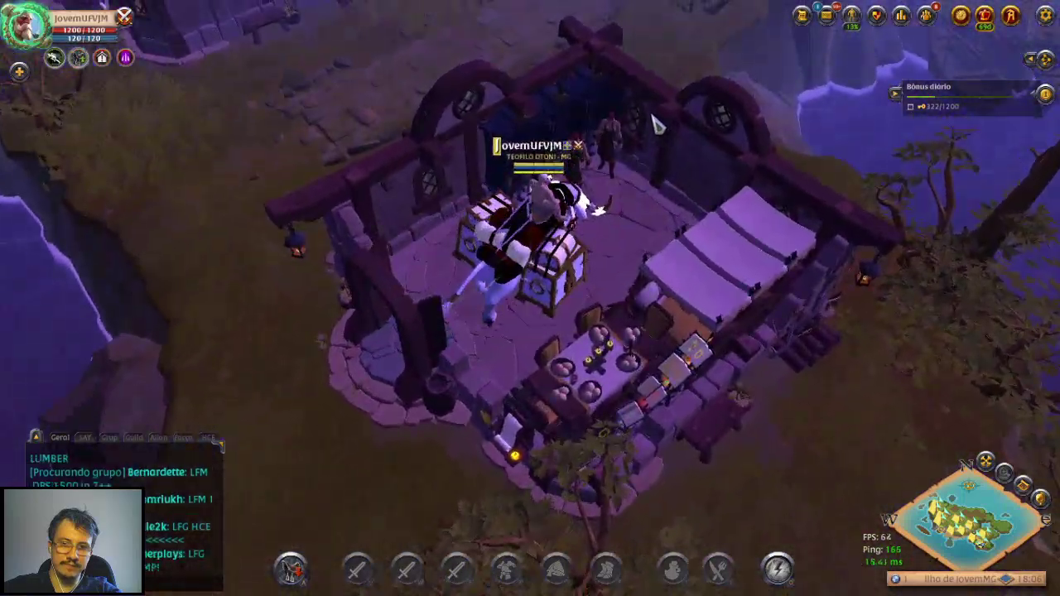
- Collect the finished items from the first two blacksmith workers and give each a Diário do Ferreiro Mestre (Cheio) to work on
{"action": "left_click", "coordinate": [650, 126]}
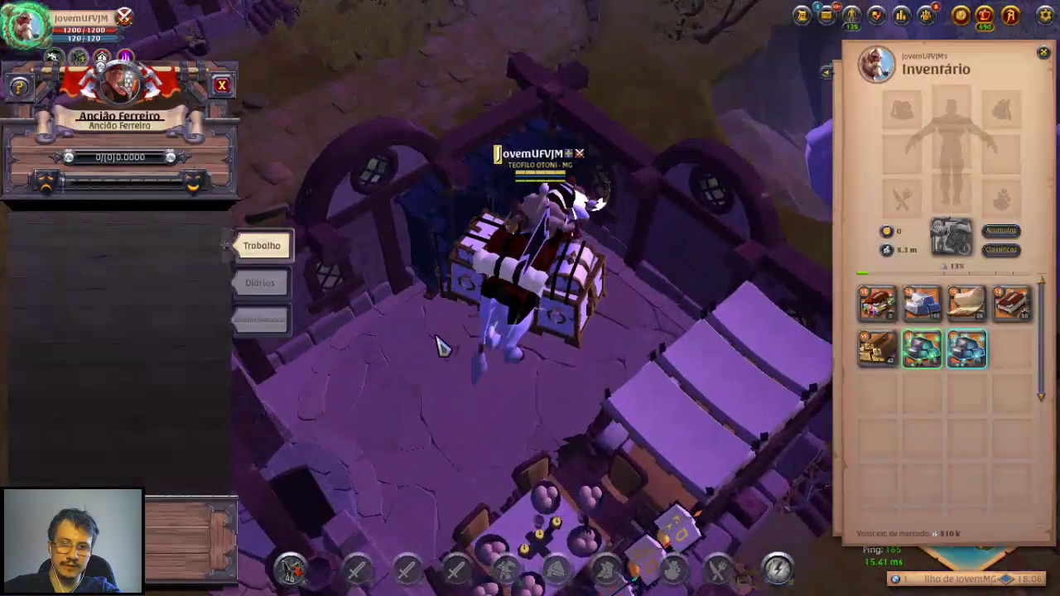
{"action": "left_click", "coordinate": [142, 473]}
{"action": "left_click", "coordinate": [66, 476]}
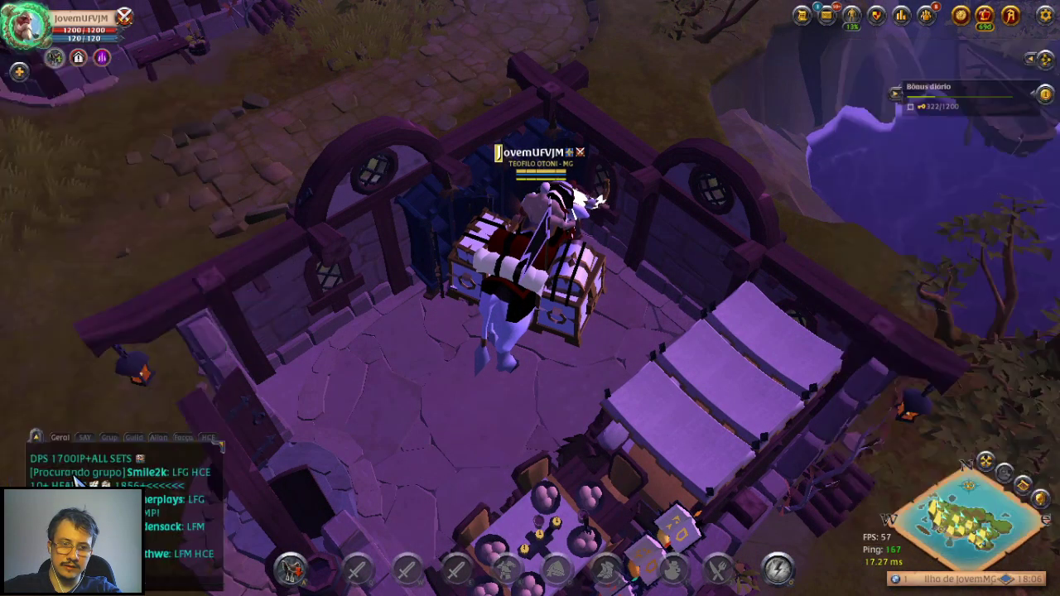
{"action": "left_click", "coordinate": [530, 273]}
{"action": "left_click", "coordinate": [113, 473]}
{"action": "left_click_drag", "start_coordinate": [880, 331], "coordinate": [53, 364]}
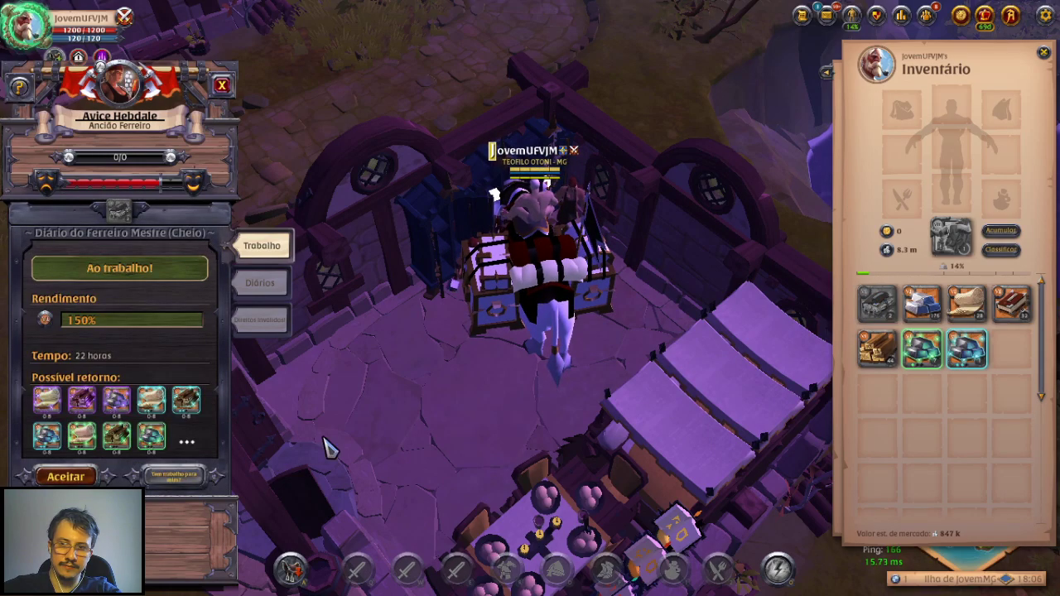
- Collect everything from the remaining blacksmith worker and assign it the last full journal
{"action": "left_click", "coordinate": [384, 350]}
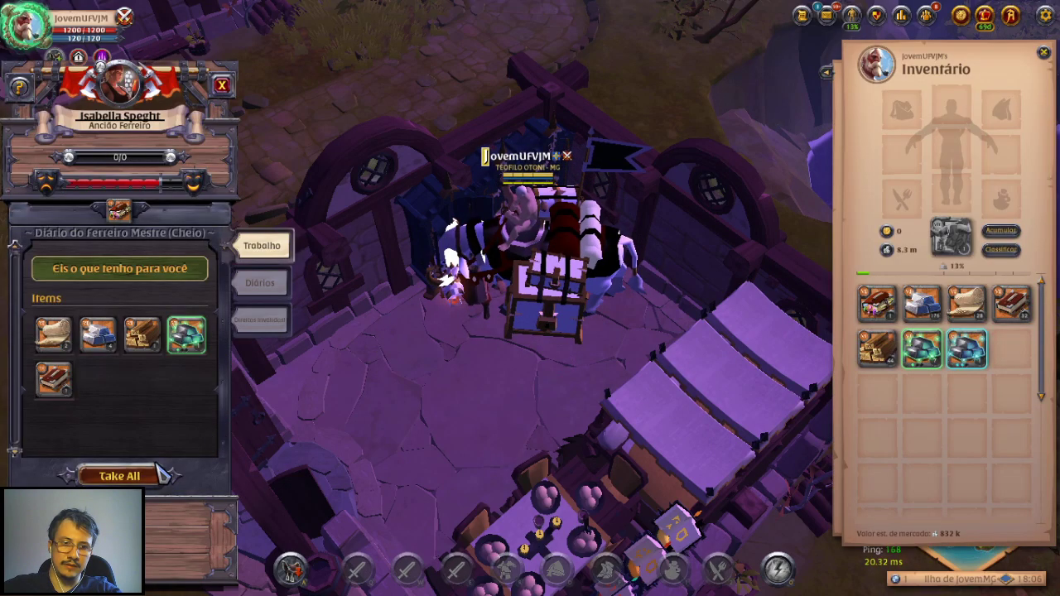
{"action": "left_click", "coordinate": [163, 474]}
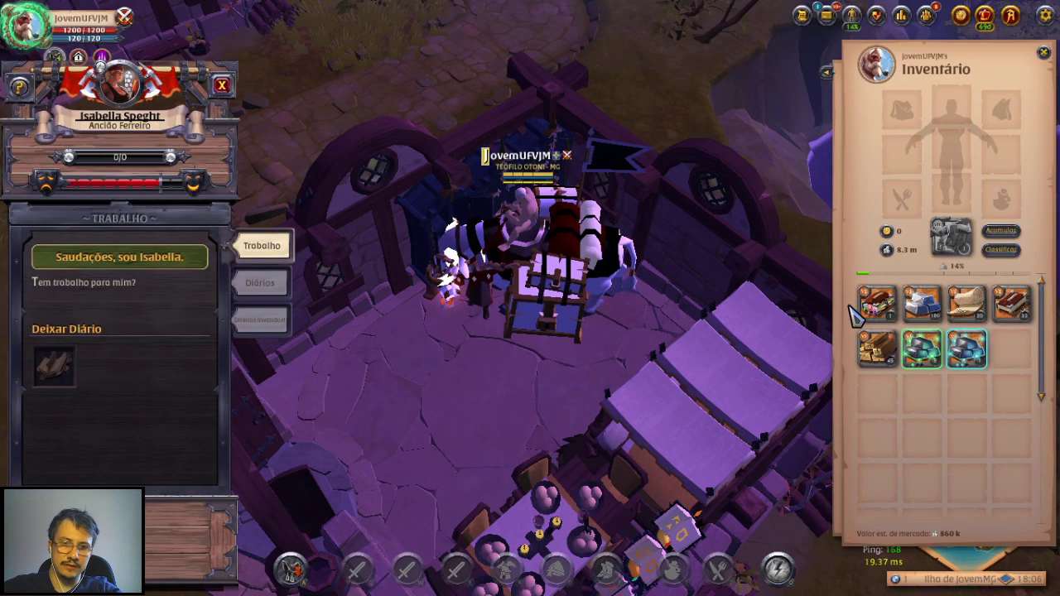
{"action": "left_click_drag", "start_coordinate": [862, 309], "coordinate": [53, 364]}
{"action": "left_click", "coordinate": [73, 474]}
- Move the metal bars and the Tecido Rico into the first two inventory slots and view the cloth's item details
{"action": "key", "text": "i"}
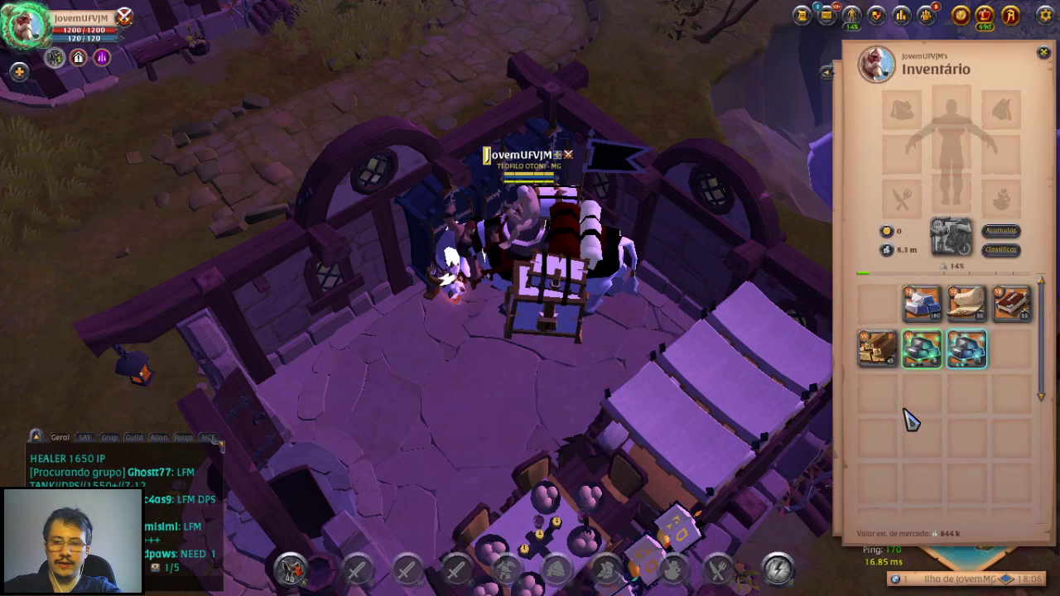
{"action": "left_click", "coordinate": [922, 303]}
{"action": "left_click_drag", "start_coordinate": [922, 303], "coordinate": [878, 303]}
{"action": "left_click_drag", "start_coordinate": [977, 335], "coordinate": [925, 315]}
{"action": "left_click", "coordinate": [922, 308]}
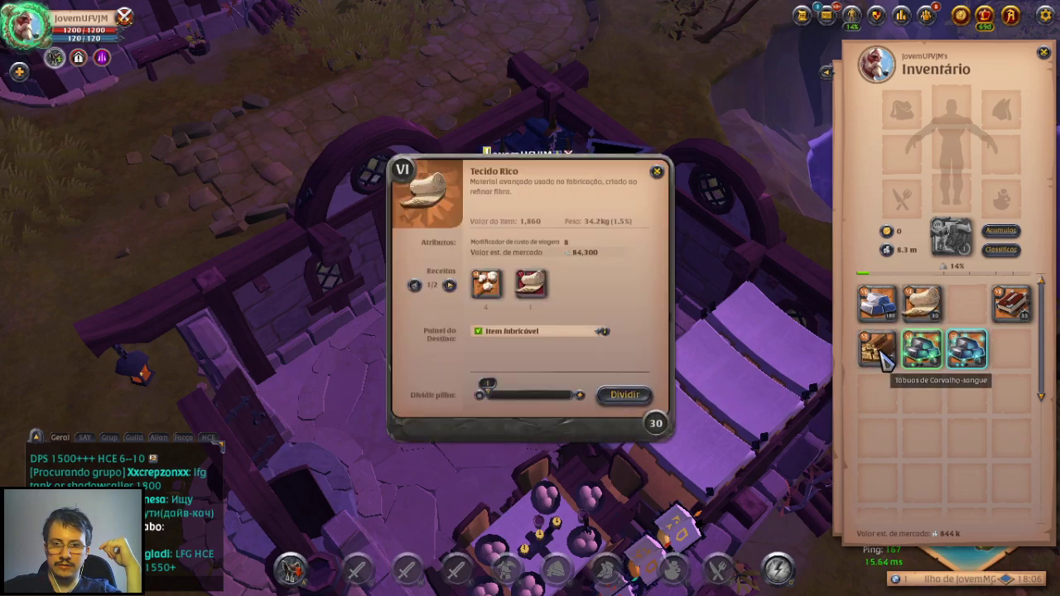
- Move the Tábuas de Carvalho-sangue to the third inventory slot, shift the enchanted bars to the second row's start, and view their details
{"action": "left_click_drag", "start_coordinate": [881, 356], "coordinate": [975, 311]}
{"action": "left_click", "coordinate": [973, 308]}
{"action": "mouse_move", "coordinate": [934, 354]}
{"action": "left_mouse_down"}
{"action": "mouse_move", "coordinate": [877, 349]}
{"action": "mouse_move", "coordinate": [921, 352]}
{"action": "left_mouse_up"}
{"action": "left_click", "coordinate": [918, 369]}
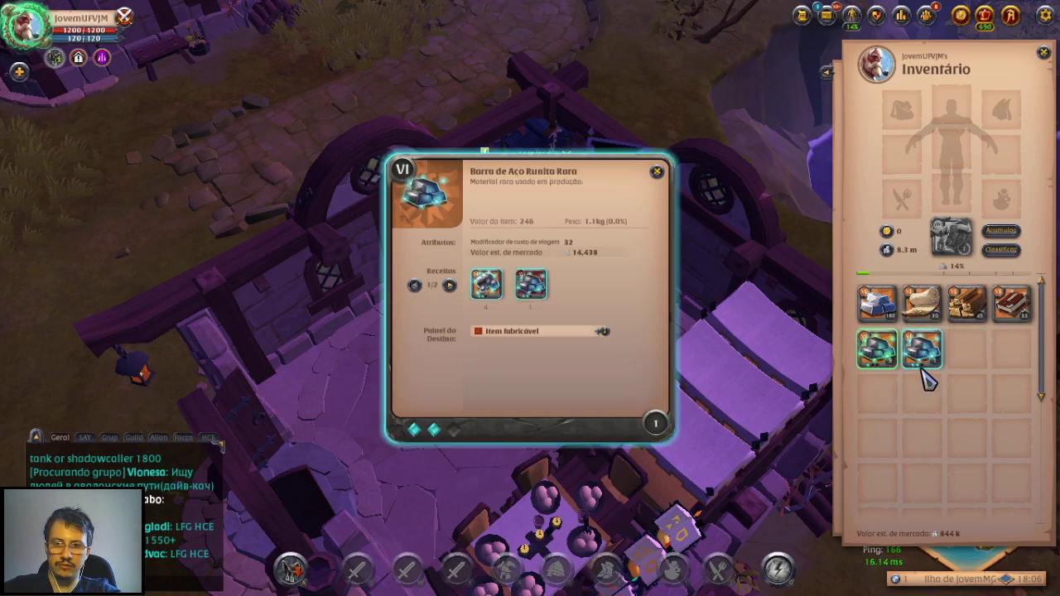
{"action": "left_click", "coordinate": [881, 365]}
- Move the character out of the house and check the inventory's estimated market value
{"action": "left_click", "coordinate": [273, 504]}
{"action": "key", "text": "Escape"}
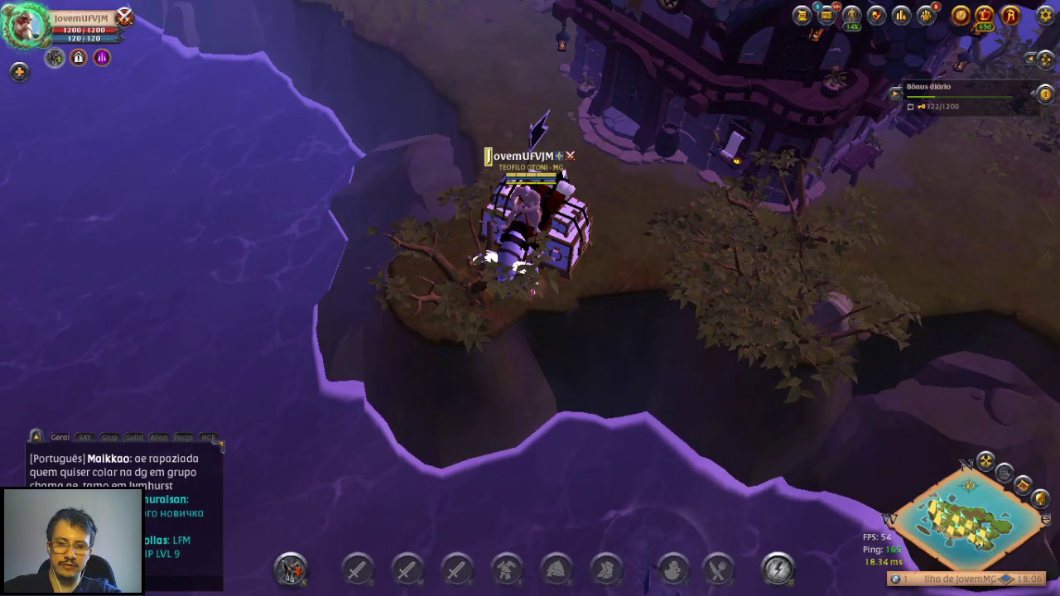
{"action": "key", "text": "i"}
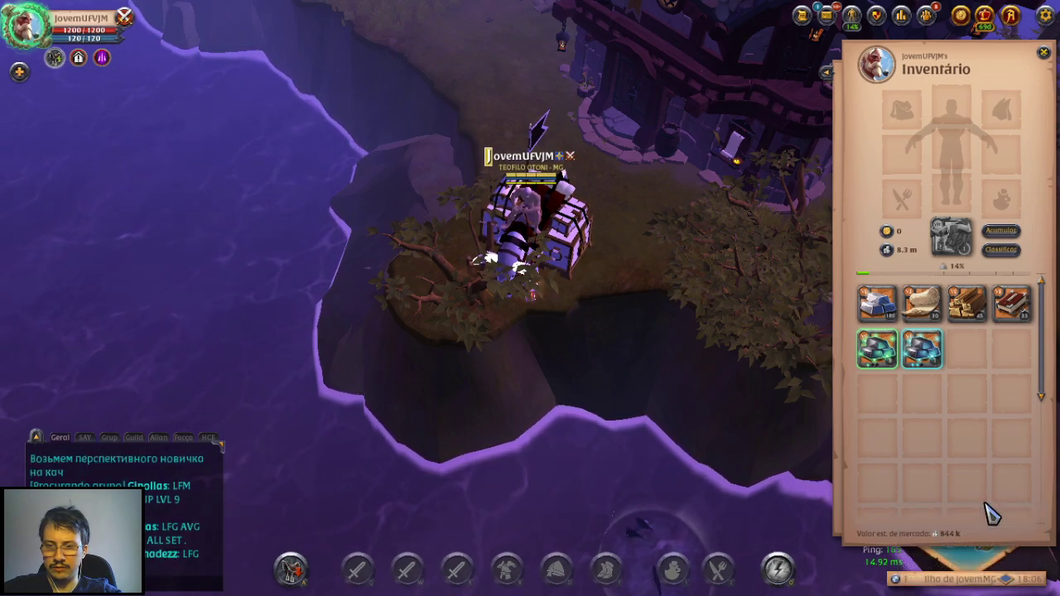
{"action": "mouse_move", "coordinate": [974, 539]}
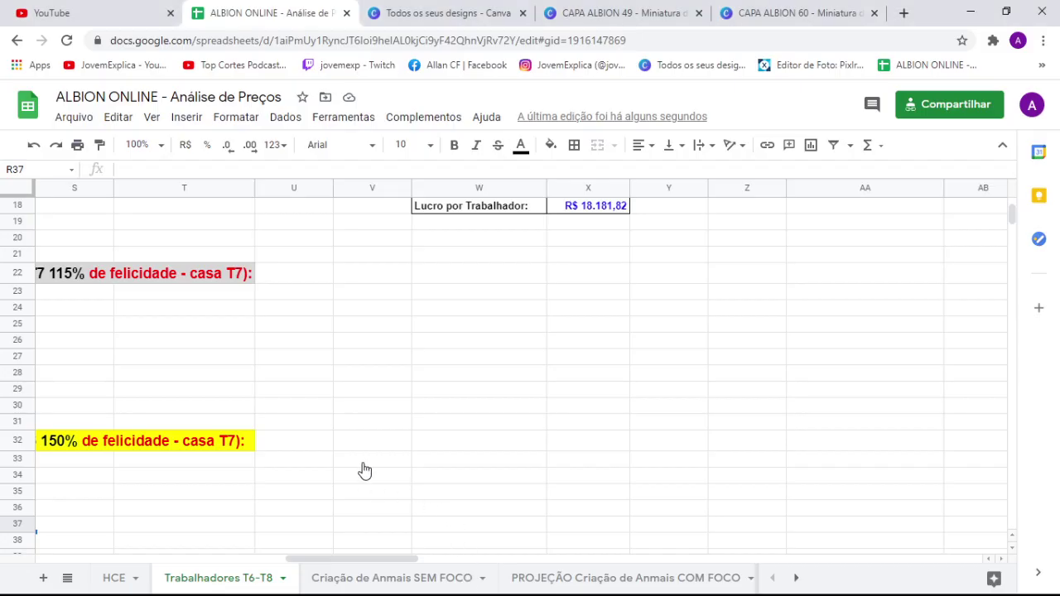
- In the Google Sheets price analysis, enter 844000 for Recursos + Diários Vazios in cell Q36 of the T6 150% Ferreiro table
{"action": "scroll", "coordinate": [439, 530], "scroll_direction": "up", "scroll_amount": 2}
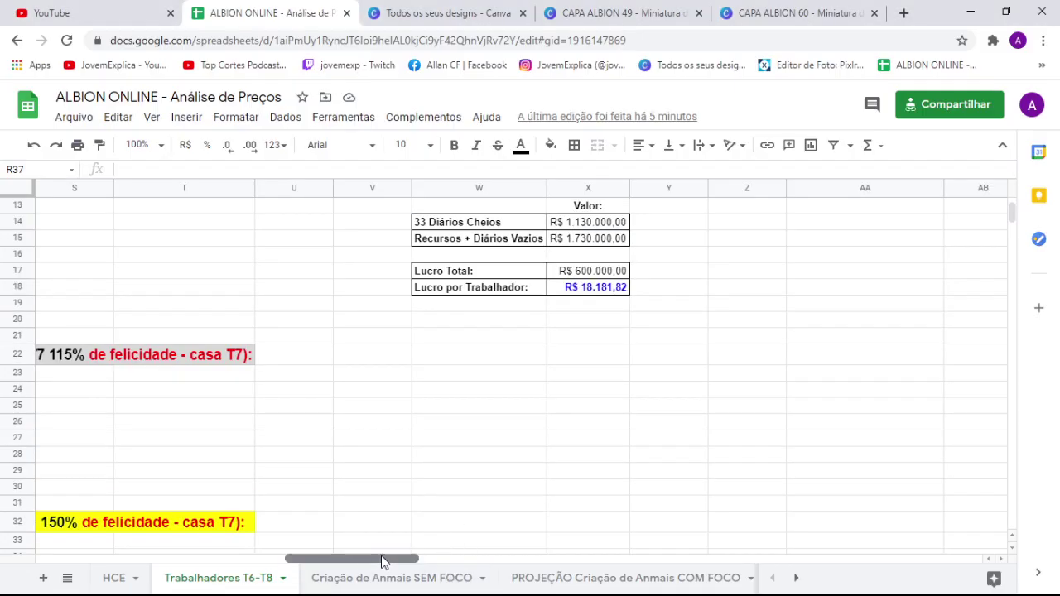
{"action": "left_click_drag", "start_coordinate": [384, 561], "coordinate": [259, 561]}
{"action": "scroll", "coordinate": [527, 423], "scroll_direction": "down", "scroll_amount": 5}
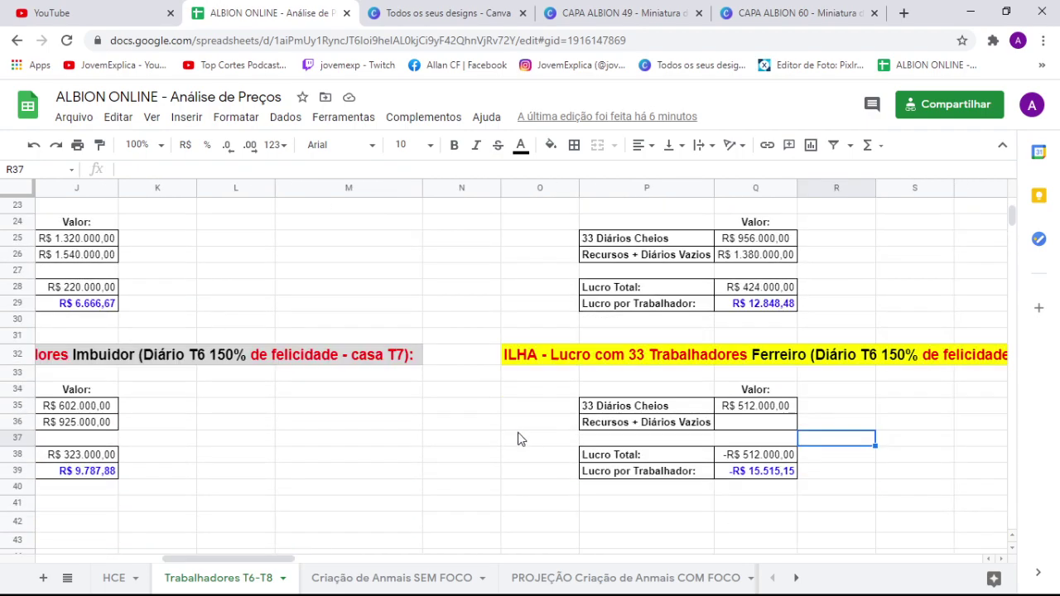
{"action": "left_click_drag", "start_coordinate": [265, 561], "coordinate": [352, 560]}
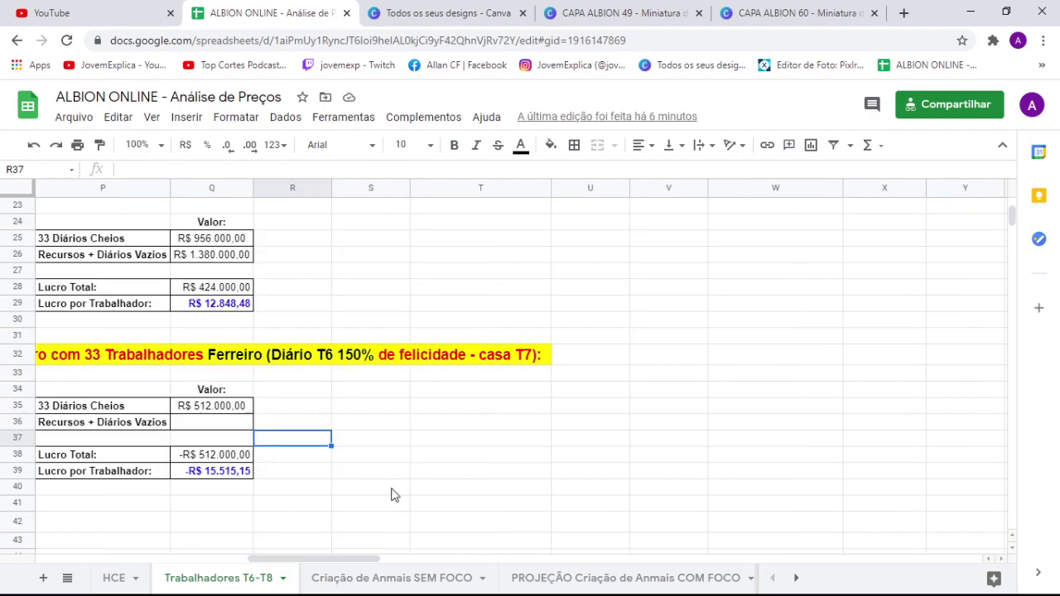
{"action": "left_click", "coordinate": [210, 424]}
{"action": "type", "text": "844000"}
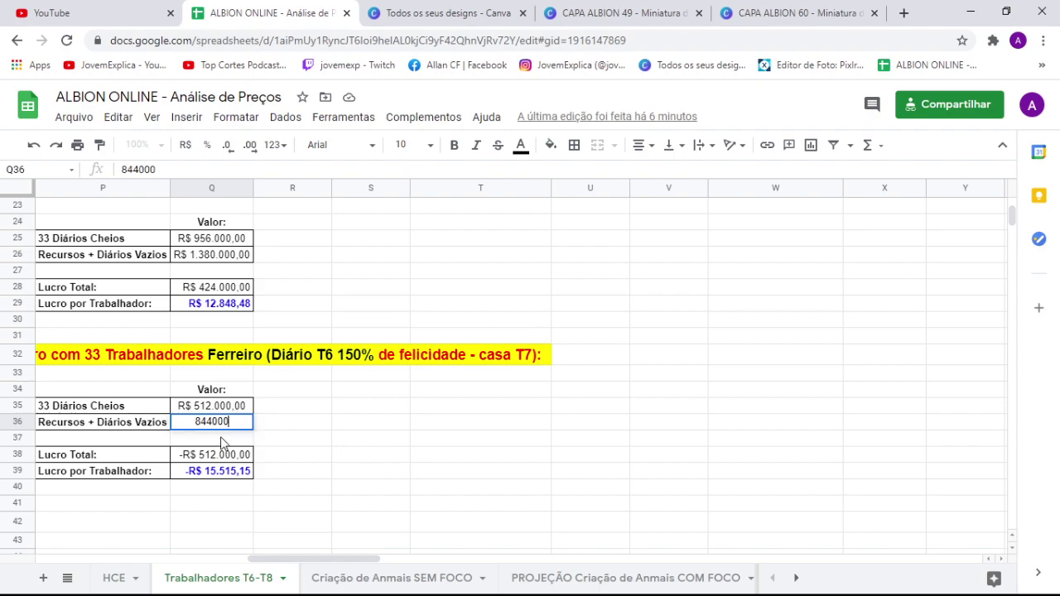
{"action": "left_click", "coordinate": [370, 454]}
{"action": "left_click_drag", "start_coordinate": [309, 561], "coordinate": [290, 562]}
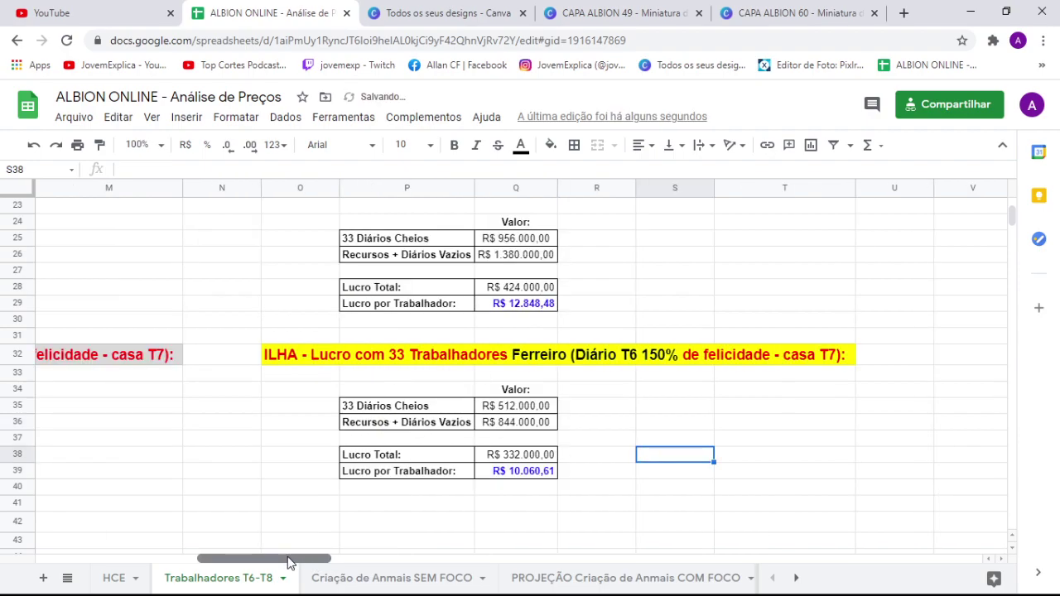
{"action": "left_click", "coordinate": [575, 488]}
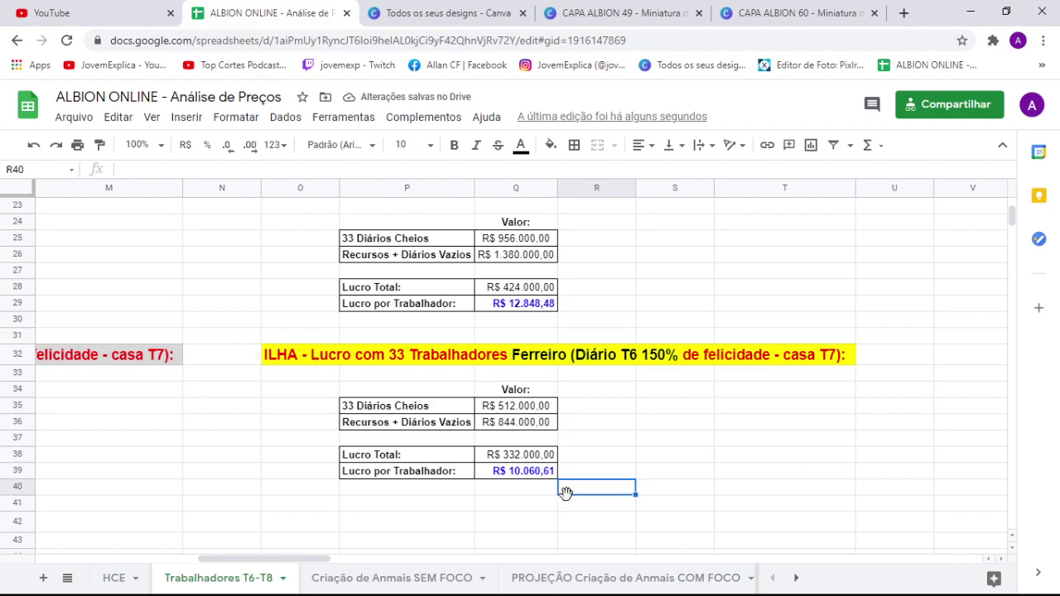
- Review the full-journal cost, the resources value and the total profit in the T6 150% Ferreiro table
{"action": "left_click", "coordinate": [523, 426]}
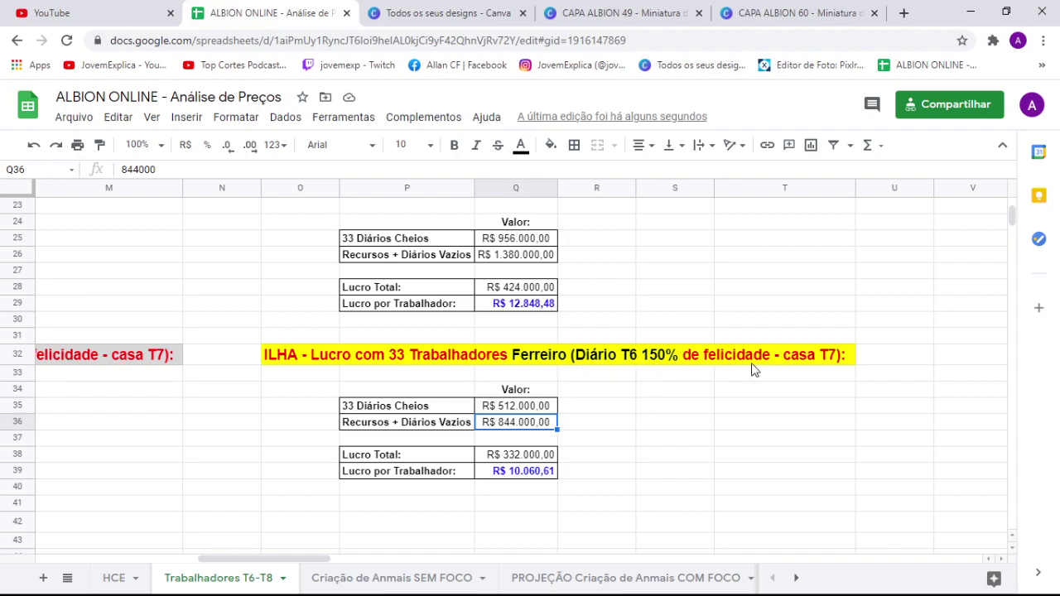
{"action": "left_click", "coordinate": [516, 411]}
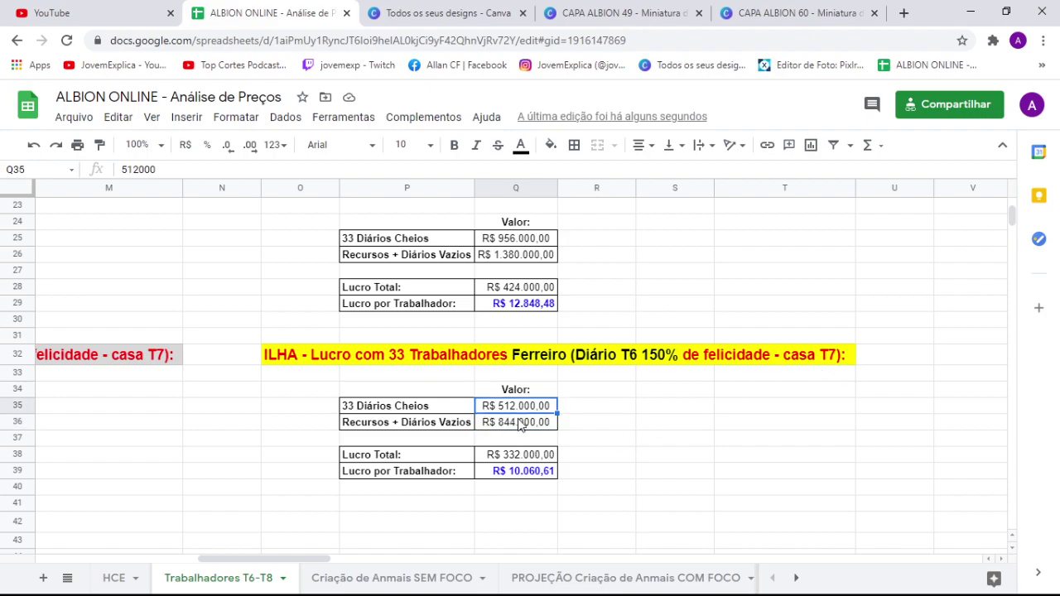
{"action": "left_click", "coordinate": [394, 410]}
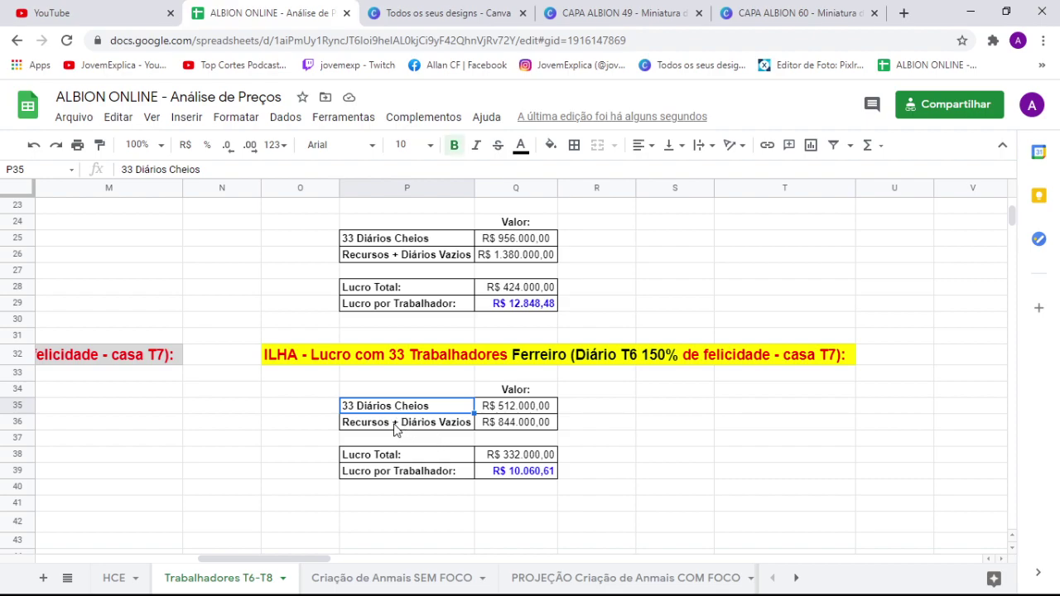
{"action": "left_click", "coordinate": [395, 426]}
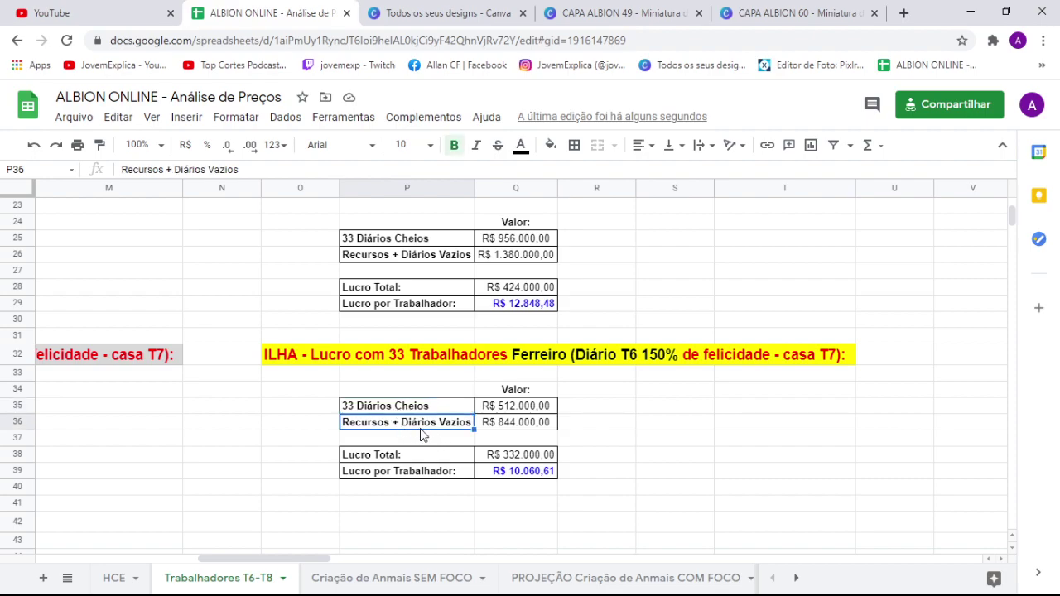
{"action": "left_click", "coordinate": [522, 428]}
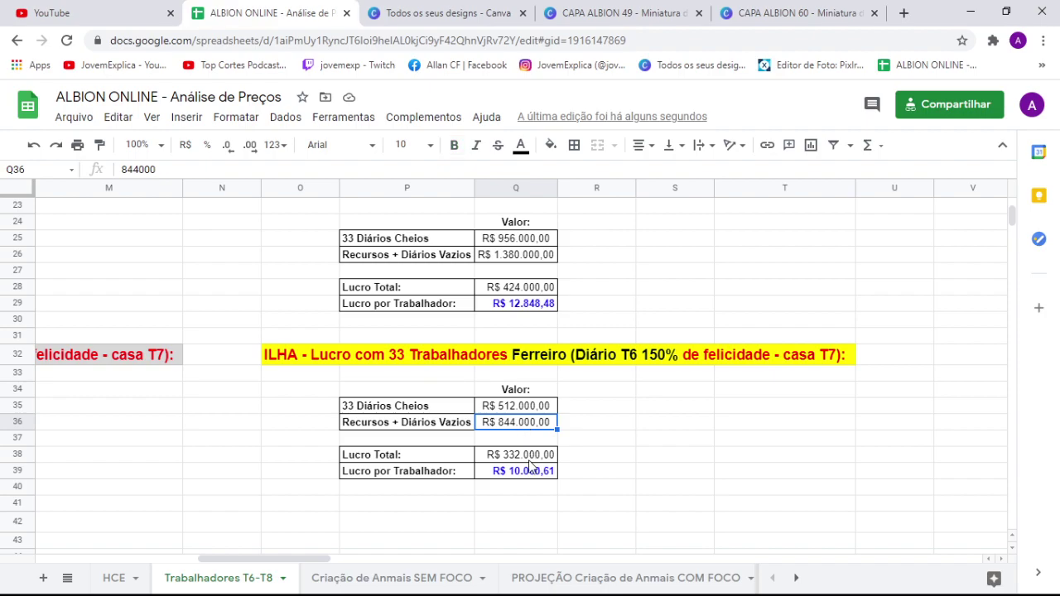
{"action": "left_click", "coordinate": [528, 461]}
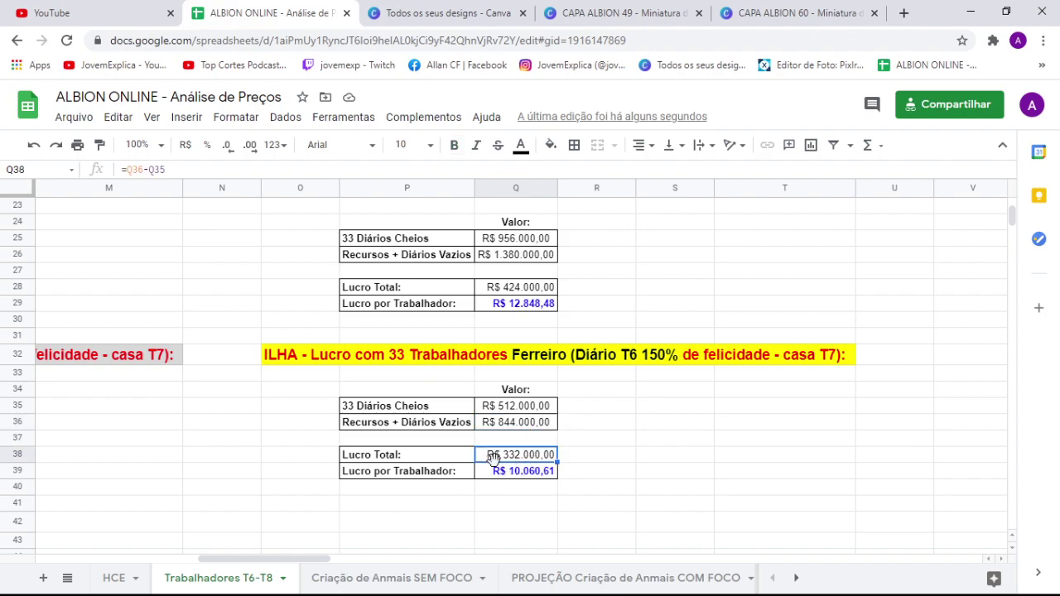
- Inspect the Lucro por Trabalhador formula and value in the T6 150% Ferreiro table without changing it
{"action": "left_click", "coordinate": [533, 473]}
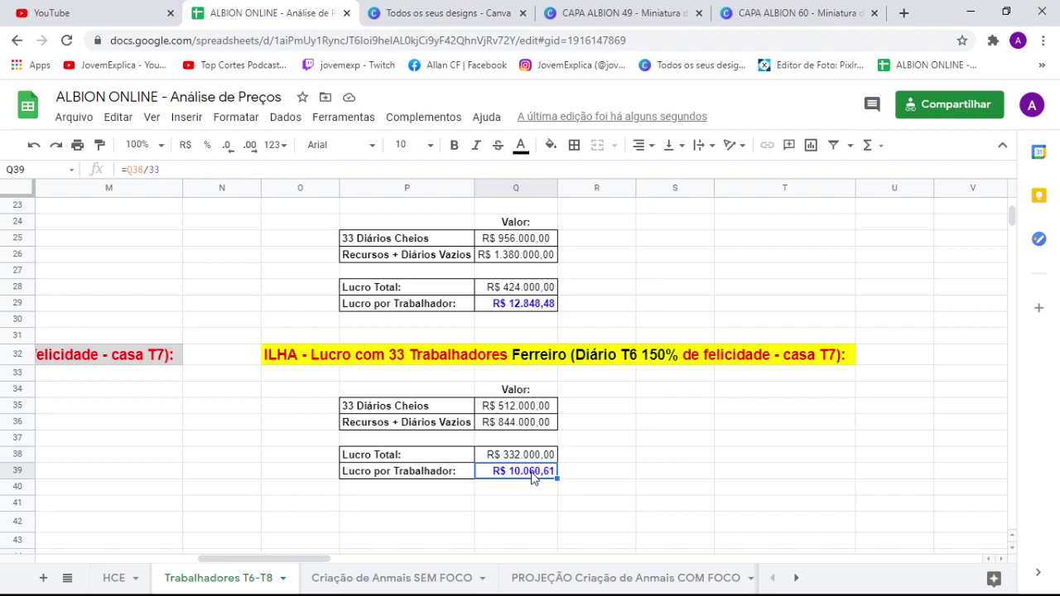
{"action": "double_click", "coordinate": [533, 472]}
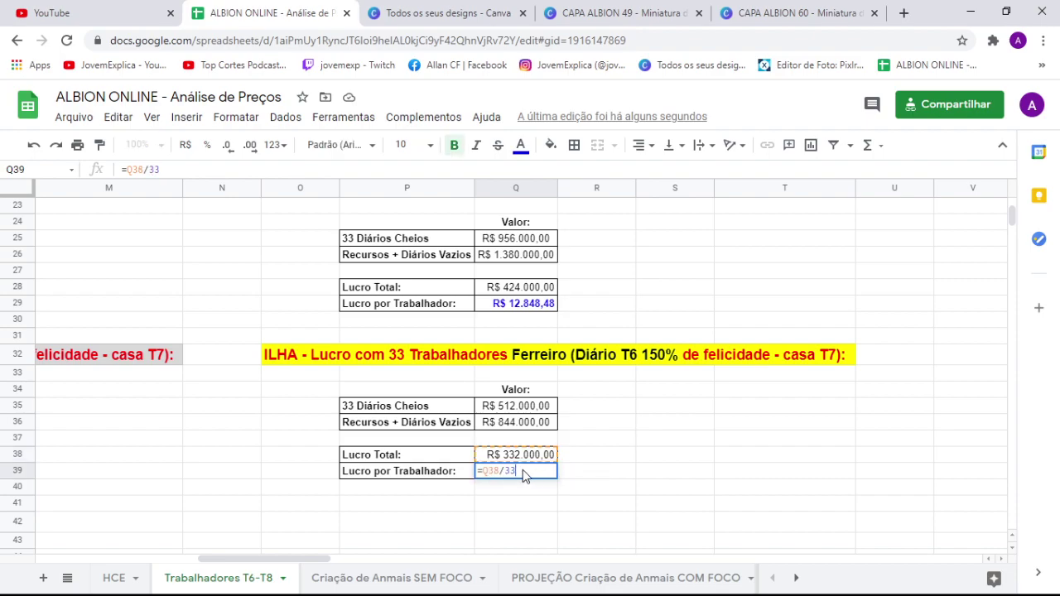
{"action": "key", "text": "Escape"}
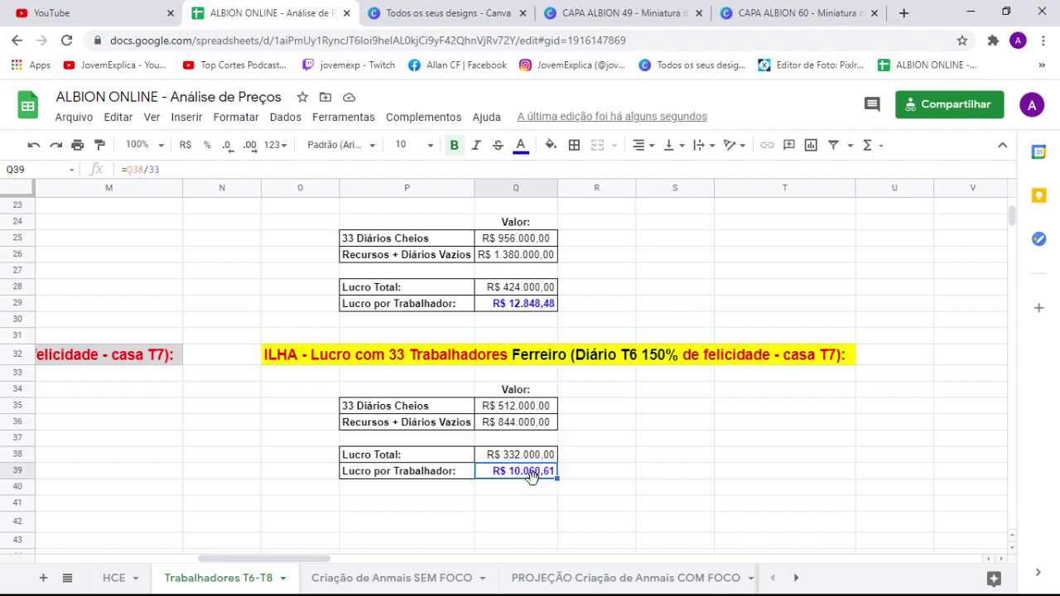
{"action": "left_click", "coordinate": [544, 492]}
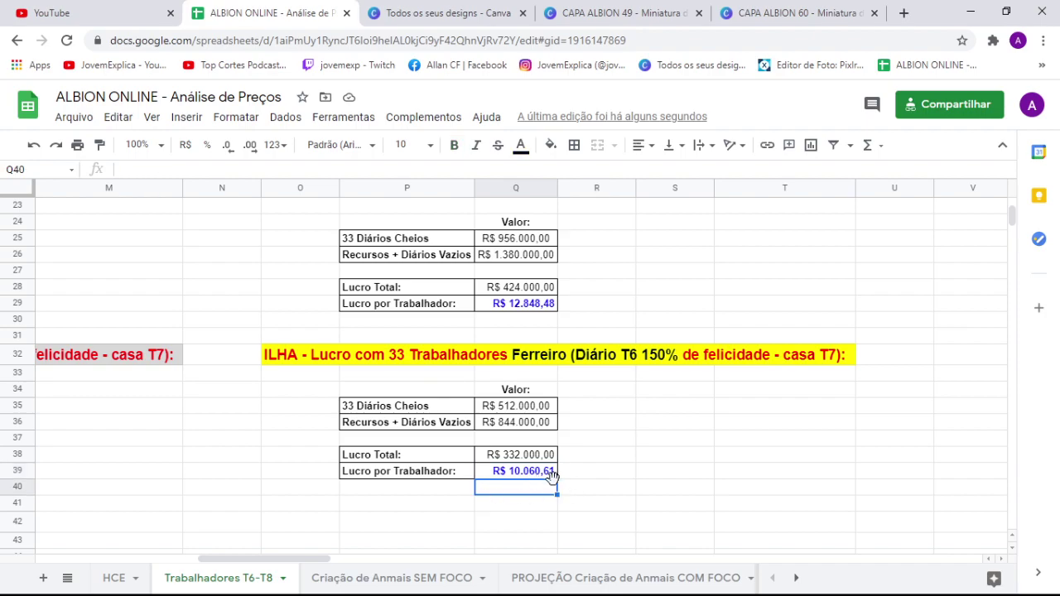
{"action": "left_click", "coordinate": [545, 474]}
{"action": "left_click", "coordinate": [547, 484]}
{"action": "left_click", "coordinate": [545, 474]}
{"action": "left_click", "coordinate": [582, 476]}
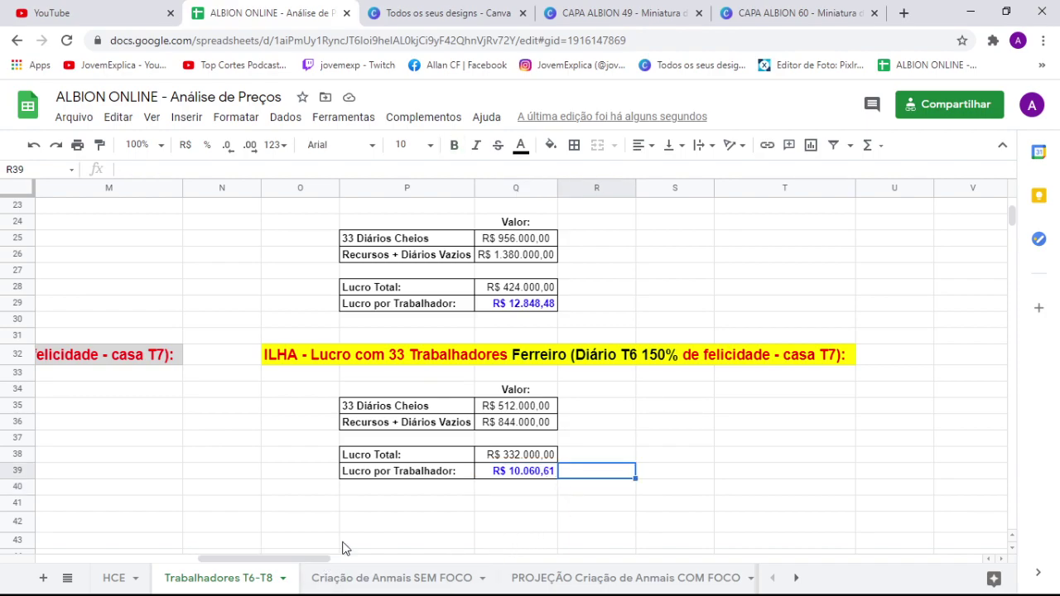
- Compare the profit per worker of the T7 115% Ferreiros table with that of the T6 150% Ferreiro table
{"action": "scroll", "coordinate": [466, 452], "scroll_direction": "up", "scroll_amount": 1}
{"action": "scroll", "coordinate": [571, 418], "scroll_direction": "up", "scroll_amount": 2}
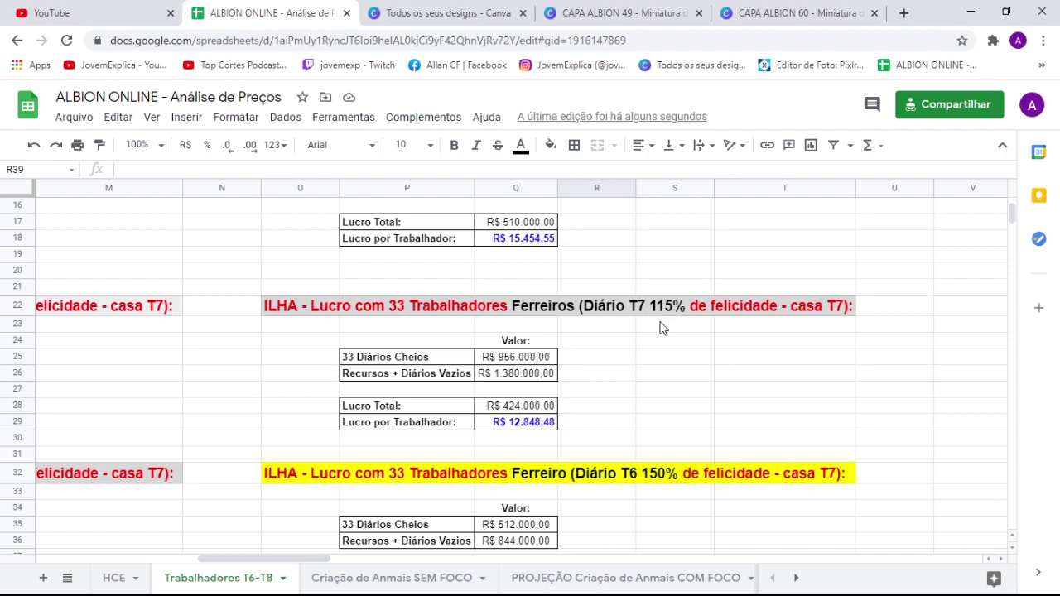
{"action": "scroll", "coordinate": [597, 343], "scroll_direction": "down", "scroll_amount": 2}
{"action": "left_click", "coordinate": [527, 328]}
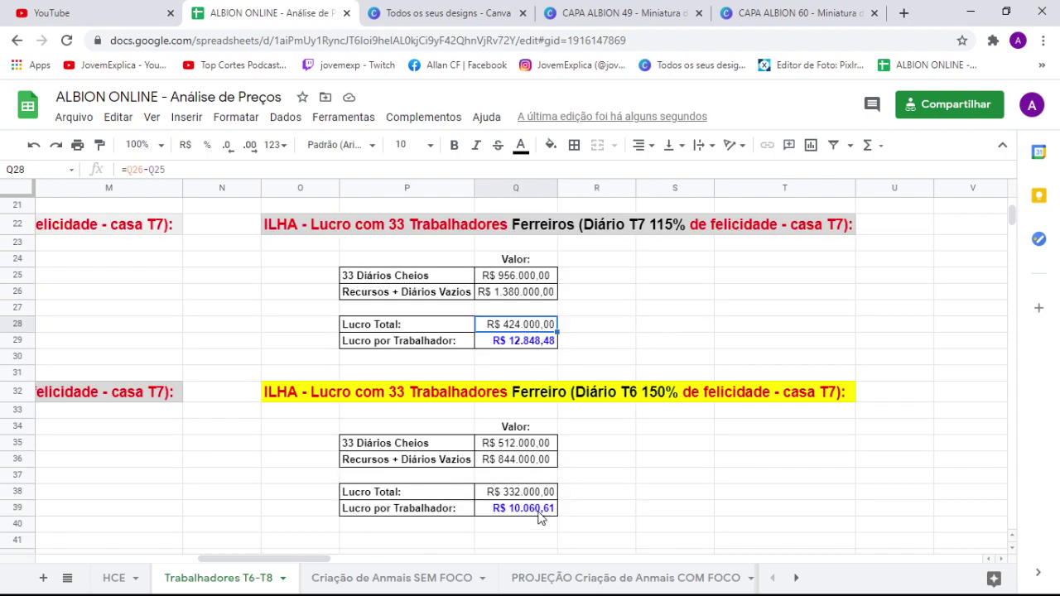
{"action": "left_click", "coordinate": [540, 342]}
{"action": "left_click", "coordinate": [534, 508]}
{"action": "left_click", "coordinate": [546, 346]}
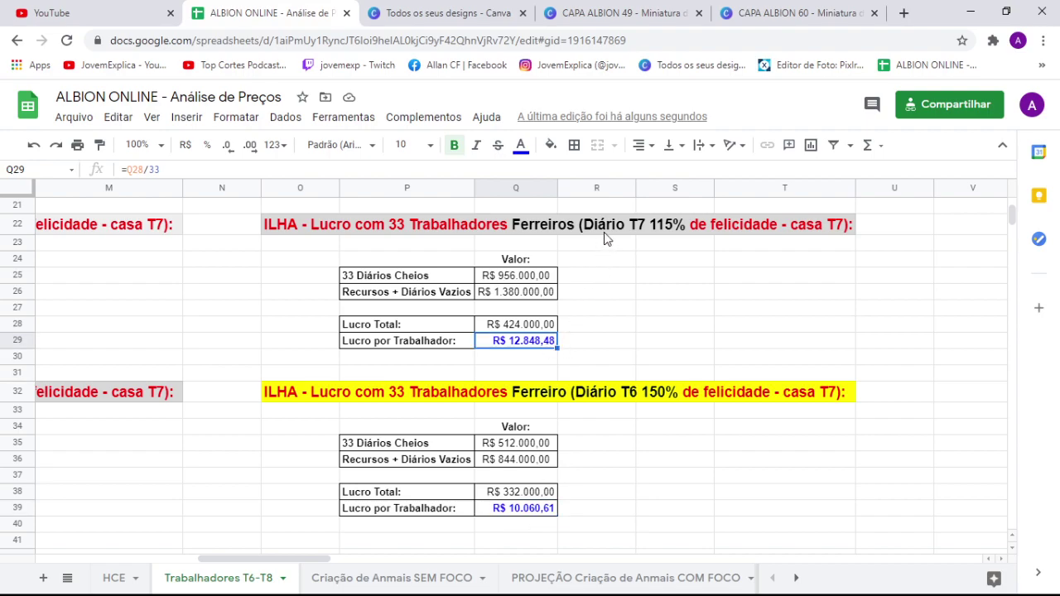
- Compare the journal tier, happiness and house tier in both Ferreiro table headings, and recheck the T7 profit per worker
{"action": "left_click", "coordinate": [764, 232]}
{"action": "left_click", "coordinate": [795, 402]}
{"action": "left_click", "coordinate": [651, 209]}
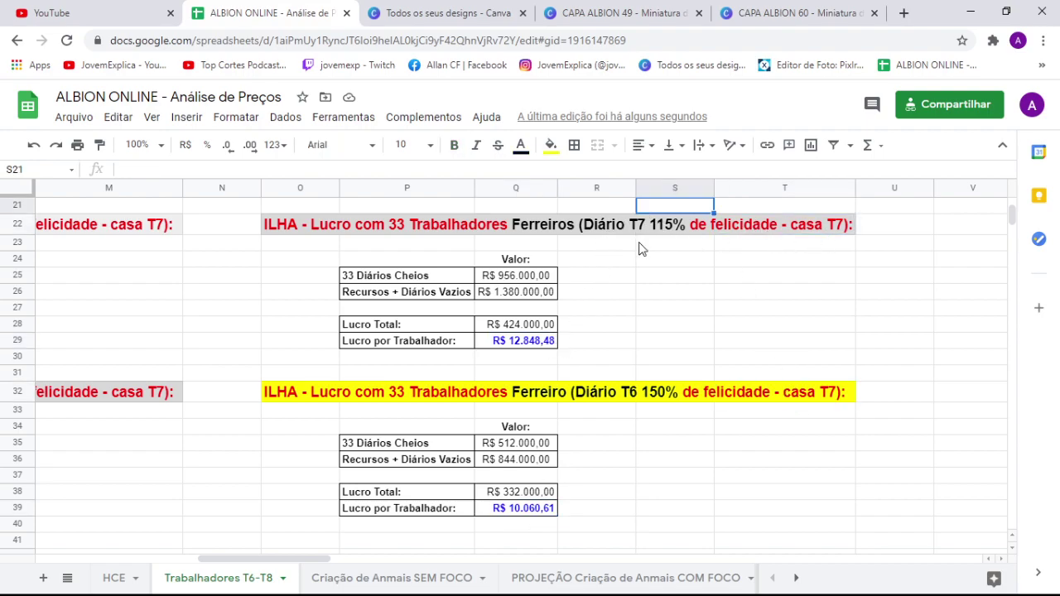
{"action": "left_click", "coordinate": [611, 415]}
{"action": "left_click", "coordinate": [585, 230]}
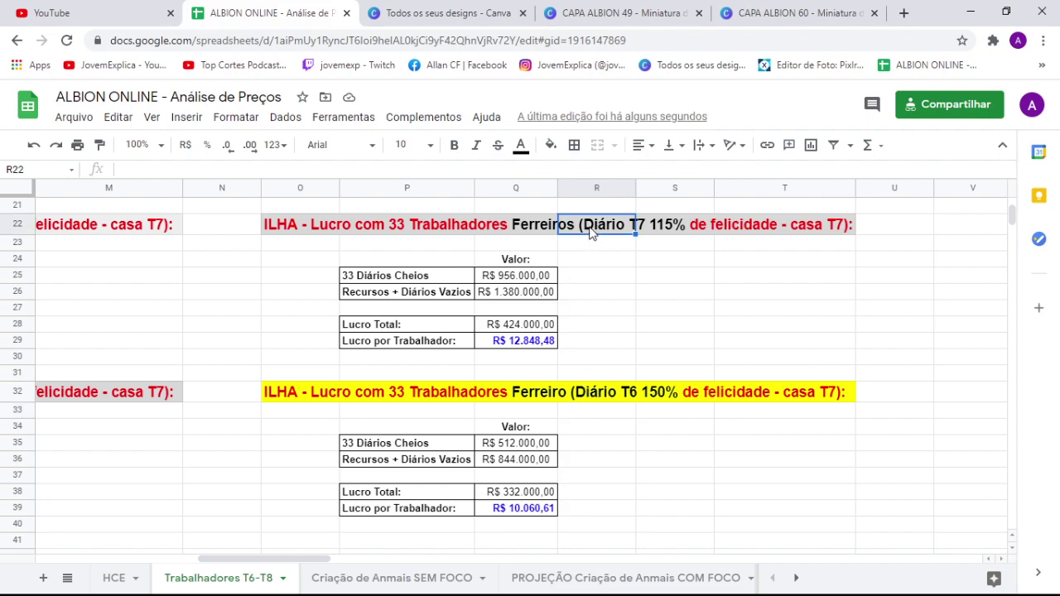
{"action": "left_click", "coordinate": [313, 229]}
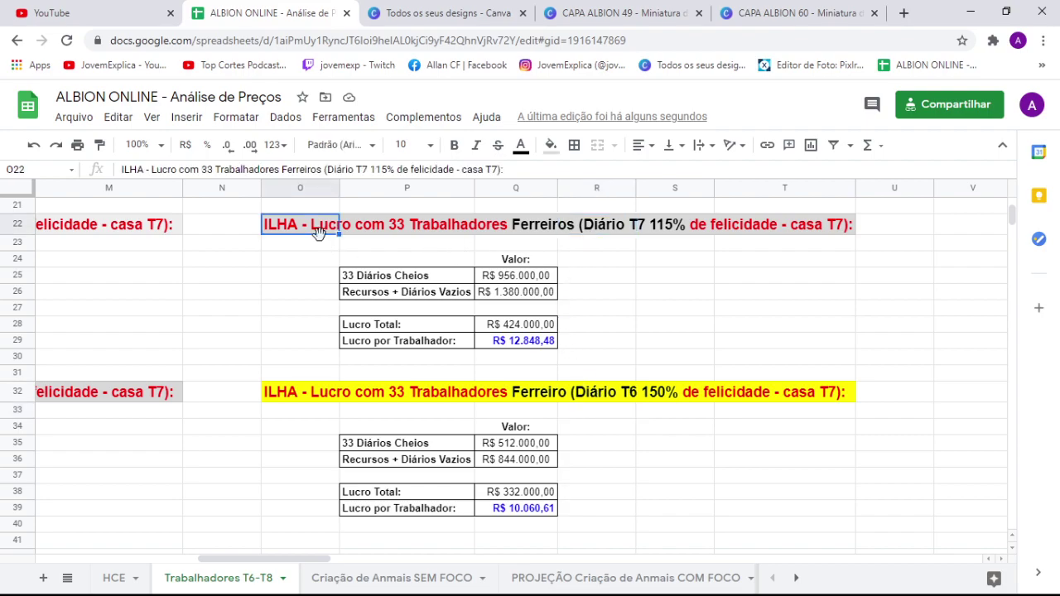
{"action": "left_click", "coordinate": [527, 349]}
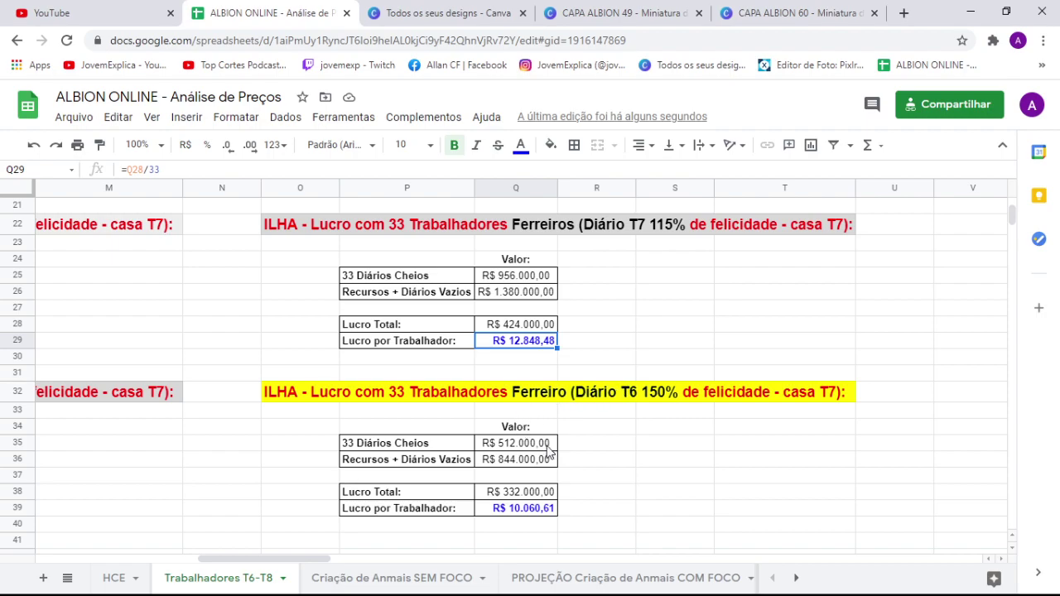
- Review the journal tier in the T6 150% Ferreiro heading together with that table's total profit and profit per worker
{"action": "left_click", "coordinate": [595, 396]}
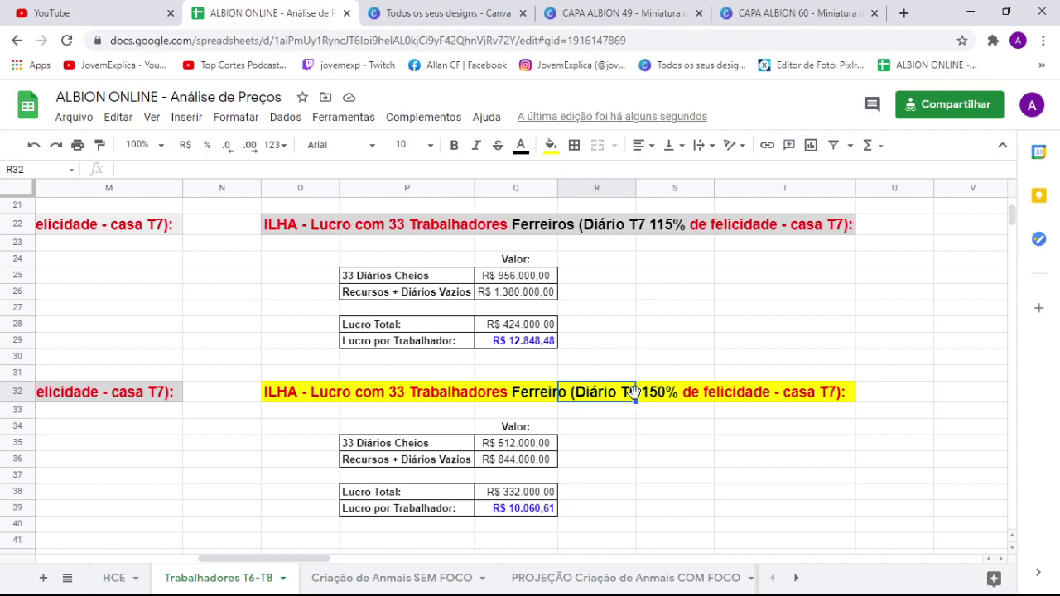
{"action": "left_click", "coordinate": [591, 452]}
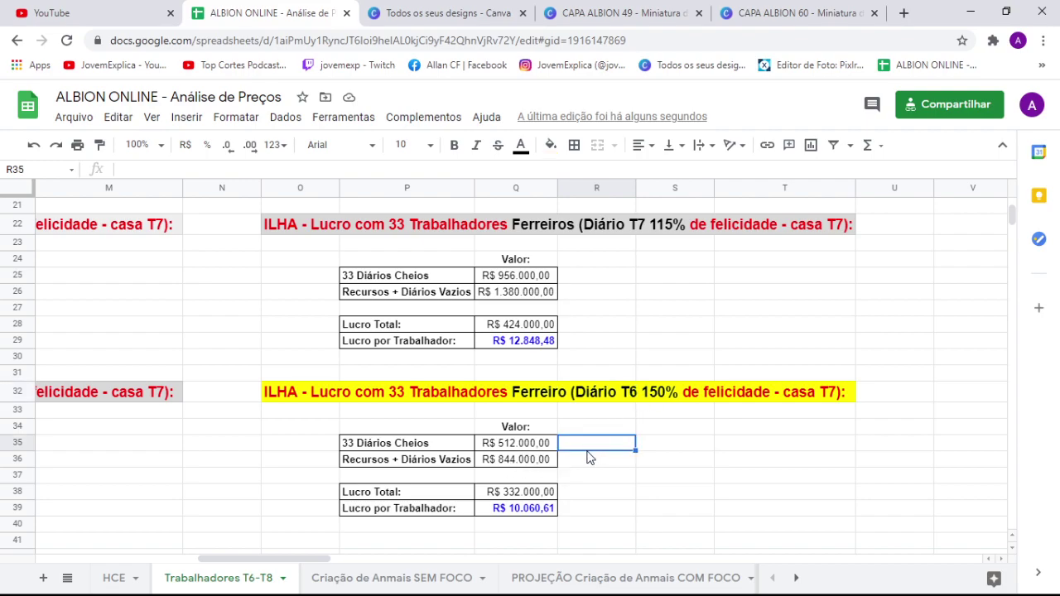
{"action": "left_click_drag", "start_coordinate": [528, 497], "coordinate": [530, 508]}
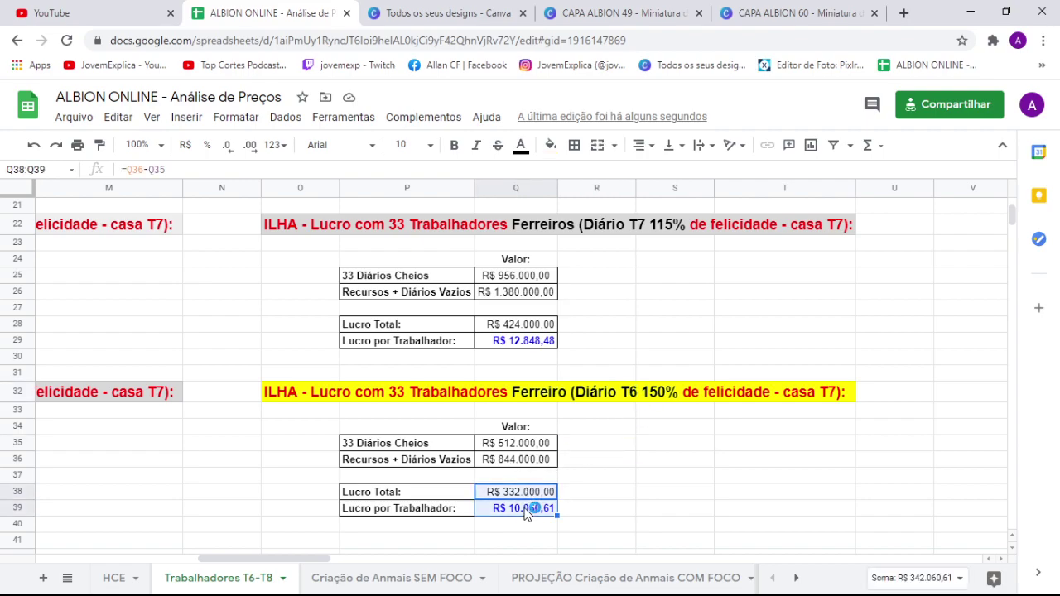
{"action": "left_click", "coordinate": [487, 529]}
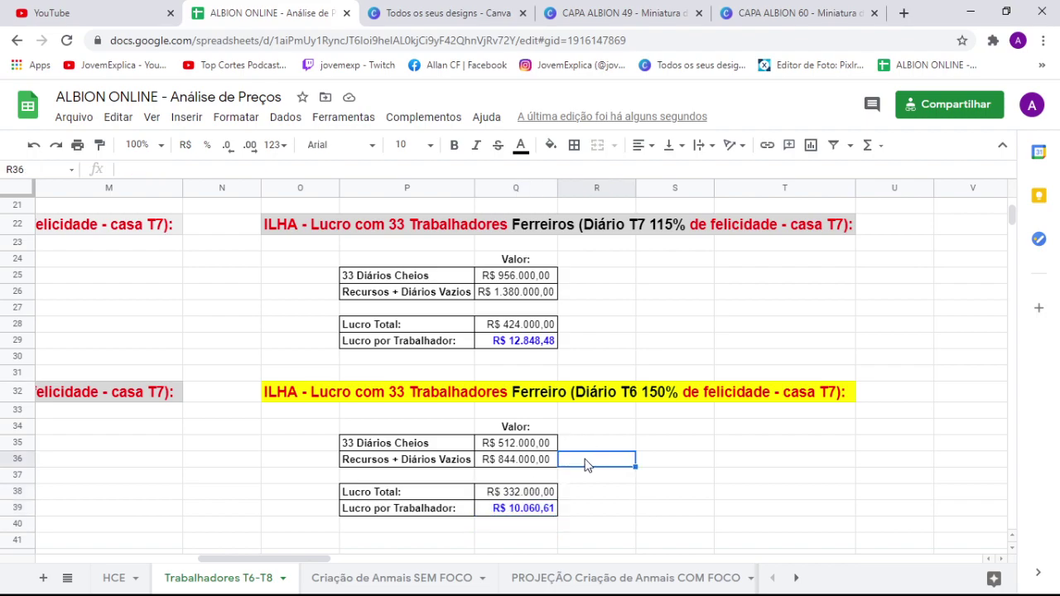
{"action": "left_click_drag", "start_coordinate": [529, 477], "coordinate": [520, 490]}
{"action": "left_click", "coordinate": [522, 513]}
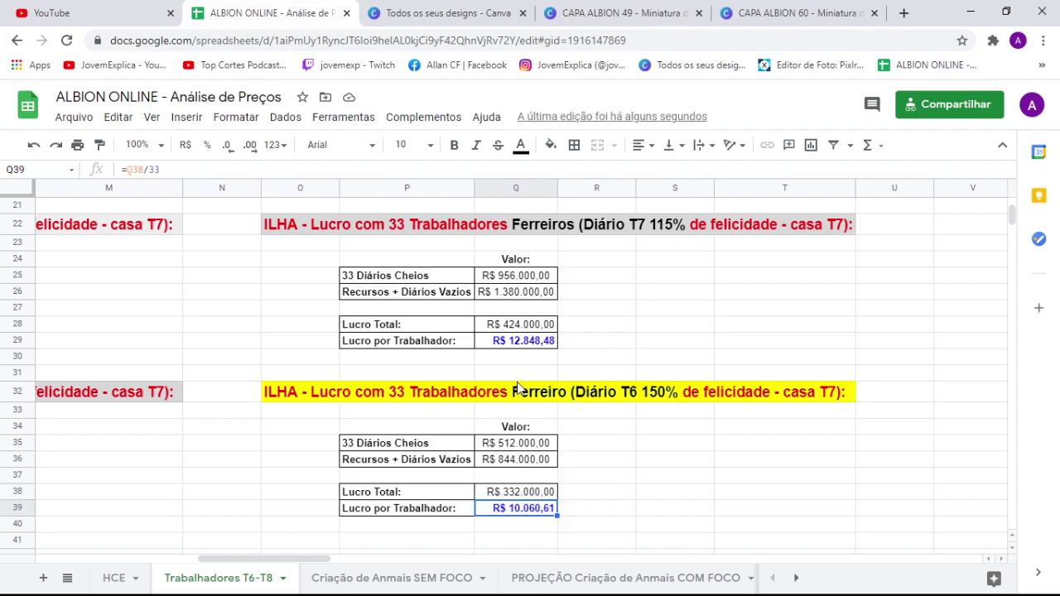
- Check the tier and happiness in the T7 115% Ferreiros heading and compare its profit per worker with the T6 150% table's profits
{"action": "scroll", "coordinate": [617, 294], "scroll_direction": "up", "scroll_amount": 1}
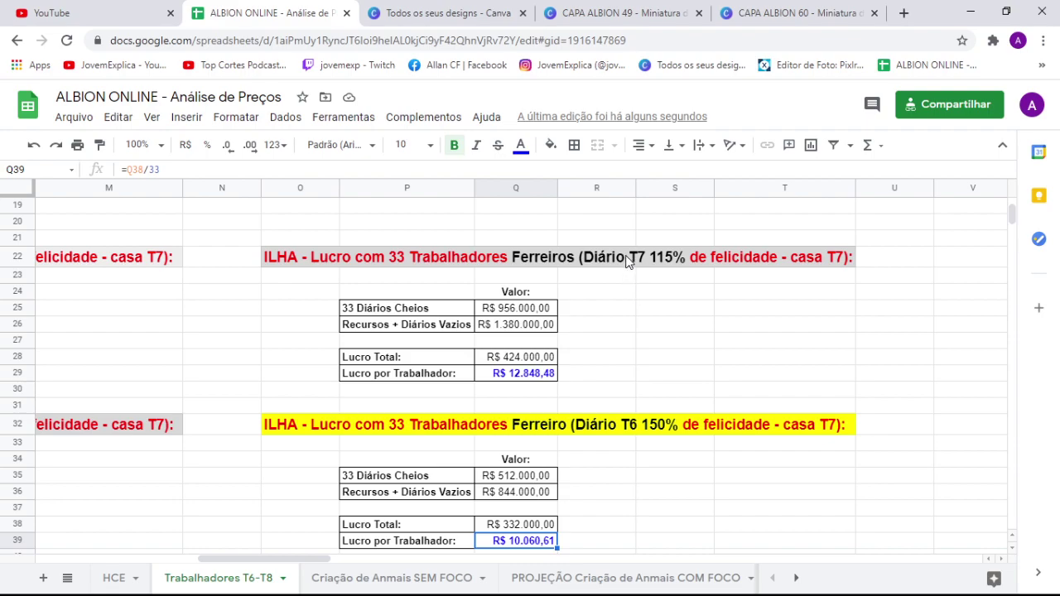
{"action": "left_click_drag", "start_coordinate": [627, 261], "coordinate": [663, 258]}
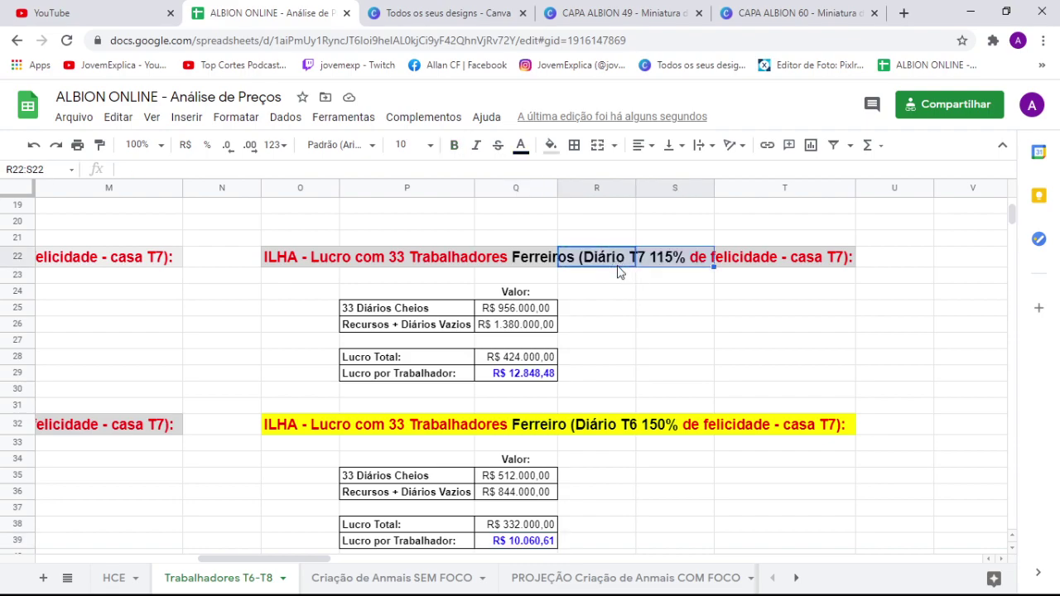
{"action": "left_click", "coordinate": [613, 296]}
{"action": "left_click", "coordinate": [641, 261]}
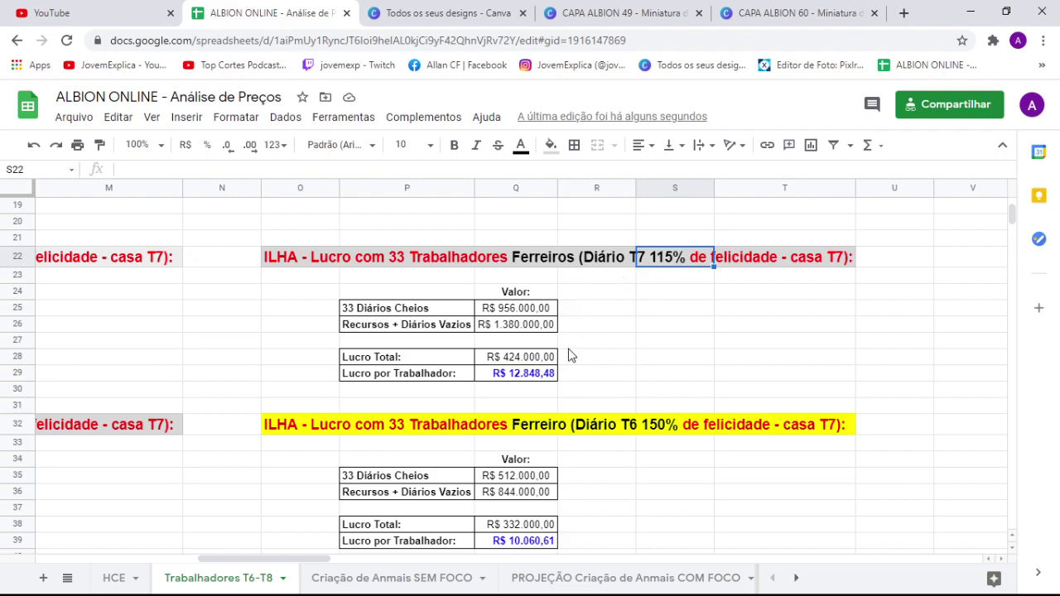
{"action": "left_click", "coordinate": [820, 276]}
{"action": "left_click", "coordinate": [525, 372]}
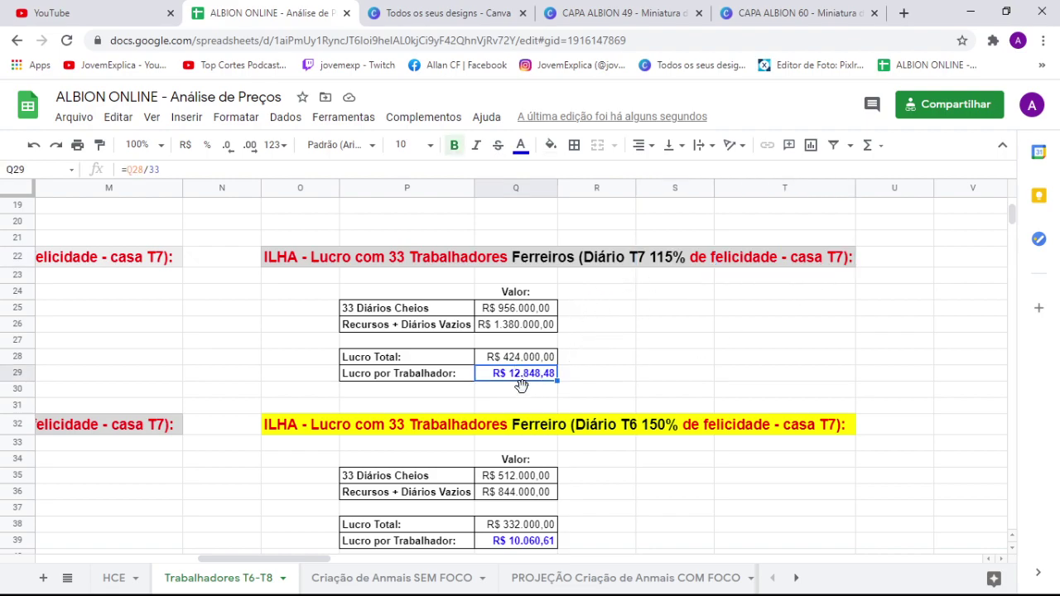
{"action": "scroll", "coordinate": [514, 484], "scroll_direction": "down", "scroll_amount": 1}
{"action": "left_click", "coordinate": [513, 479]}
{"action": "left_click", "coordinate": [515, 492]}
{"action": "left_click", "coordinate": [520, 310]}
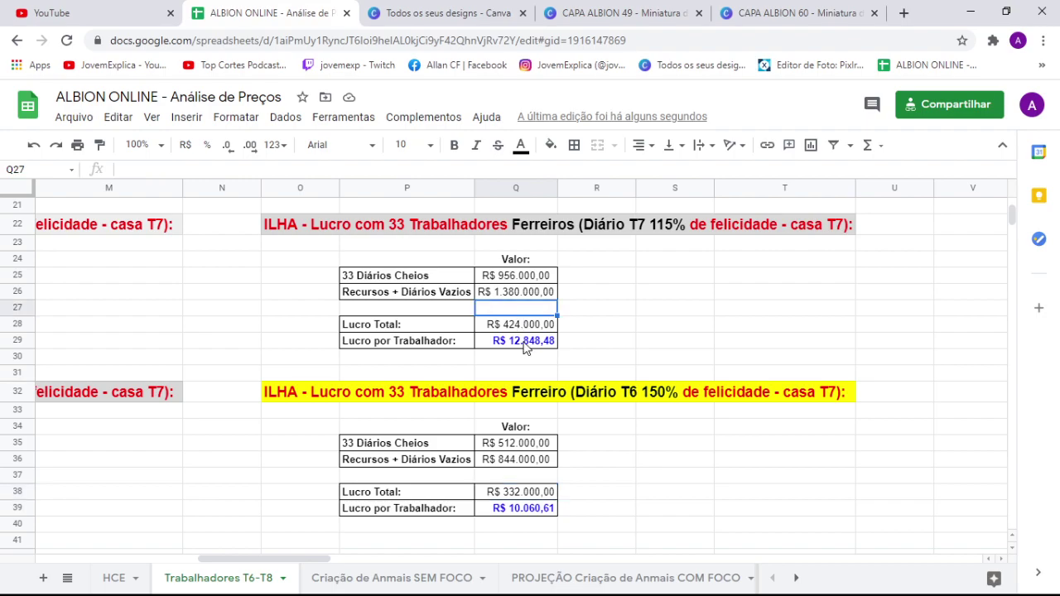
- Compare the total profit and profit per worker of the T8 120% Ferreiros table with the T6 150% profit per worker
{"action": "scroll", "coordinate": [523, 348], "scroll_direction": "up", "scroll_amount": 5}
{"action": "scroll", "coordinate": [523, 348], "scroll_direction": "up", "scroll_amount": 5}
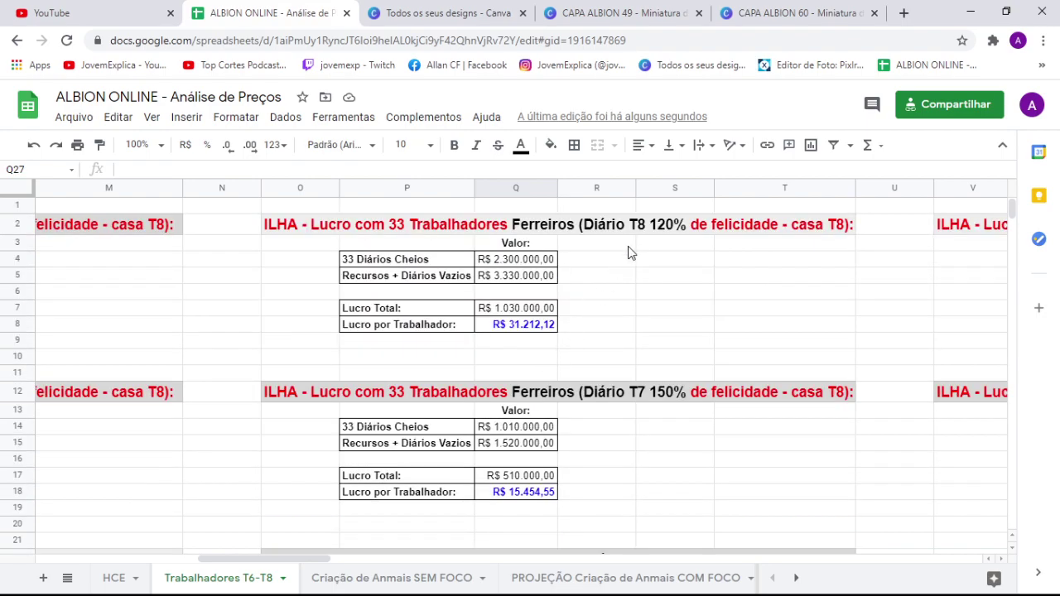
{"action": "left_click", "coordinate": [653, 230]}
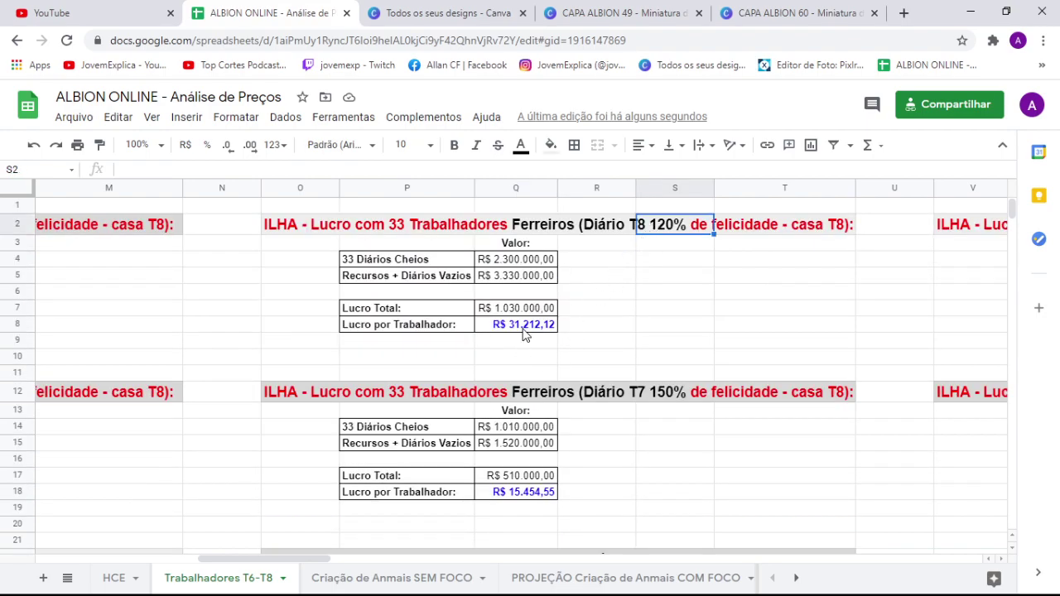
{"action": "left_click", "coordinate": [524, 332]}
{"action": "left_click", "coordinate": [515, 311]}
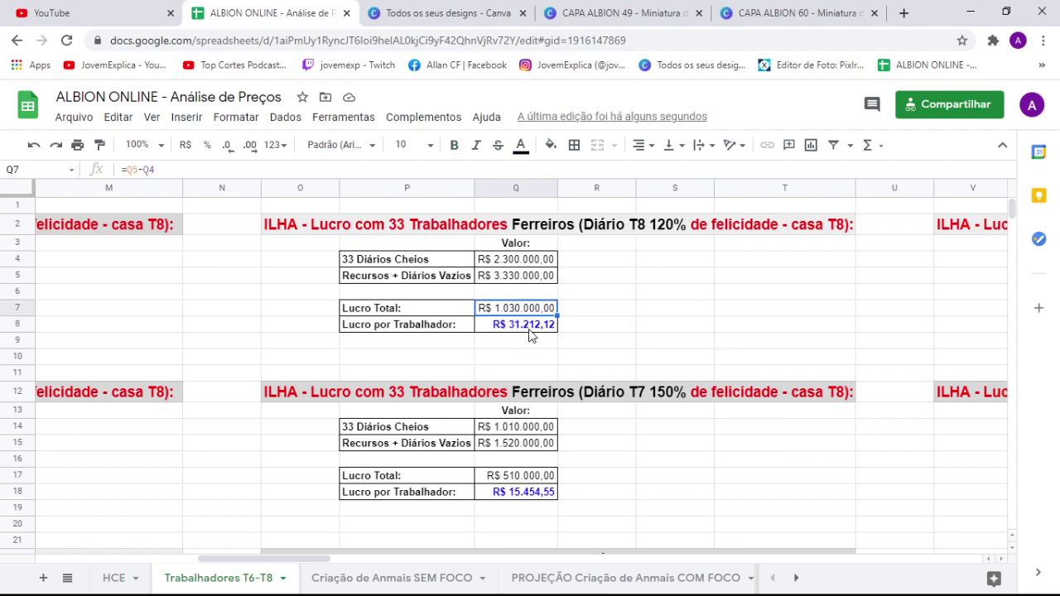
{"action": "left_click", "coordinate": [530, 331]}
{"action": "scroll", "coordinate": [537, 348], "scroll_direction": "down", "scroll_amount": 8}
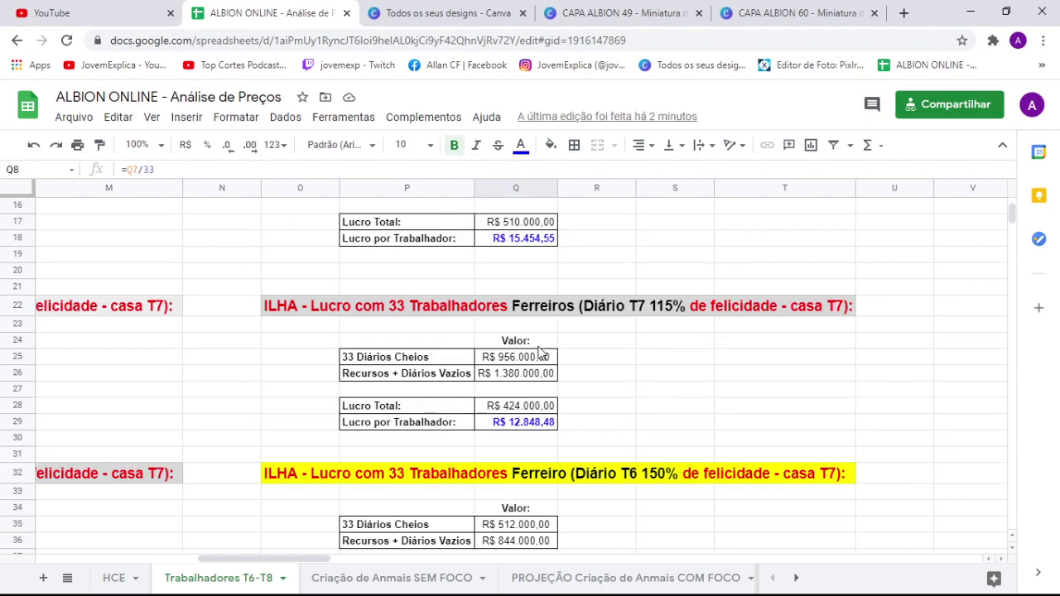
{"action": "left_click", "coordinate": [523, 490]}
{"action": "left_click", "coordinate": [514, 474]}
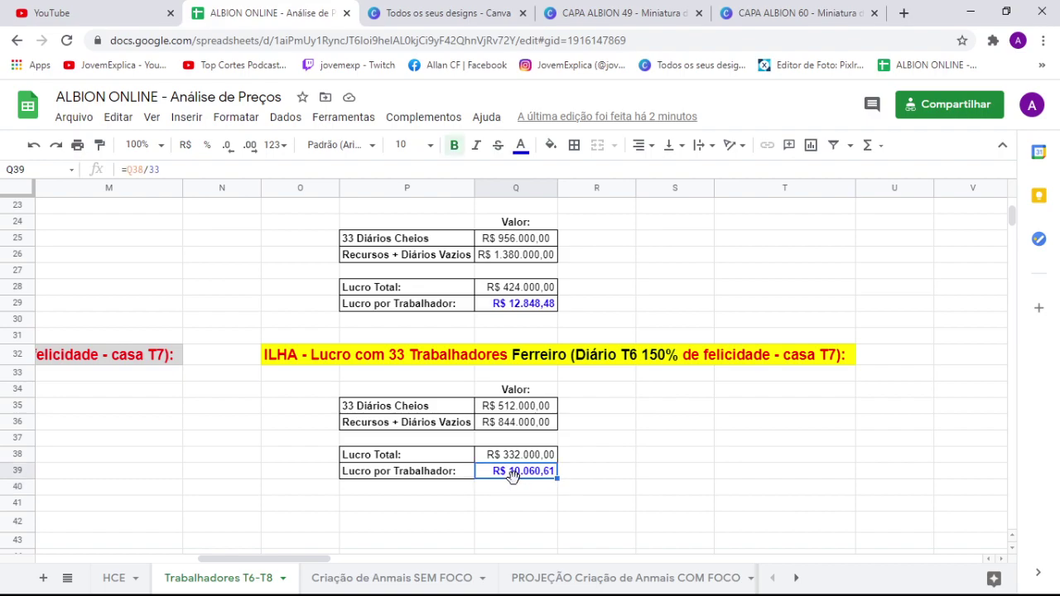
- Compare the headings and profit per worker of the T8 120% and T7 150% Ferreiros tables
{"action": "scroll", "coordinate": [530, 474], "scroll_direction": "up", "scroll_amount": 2}
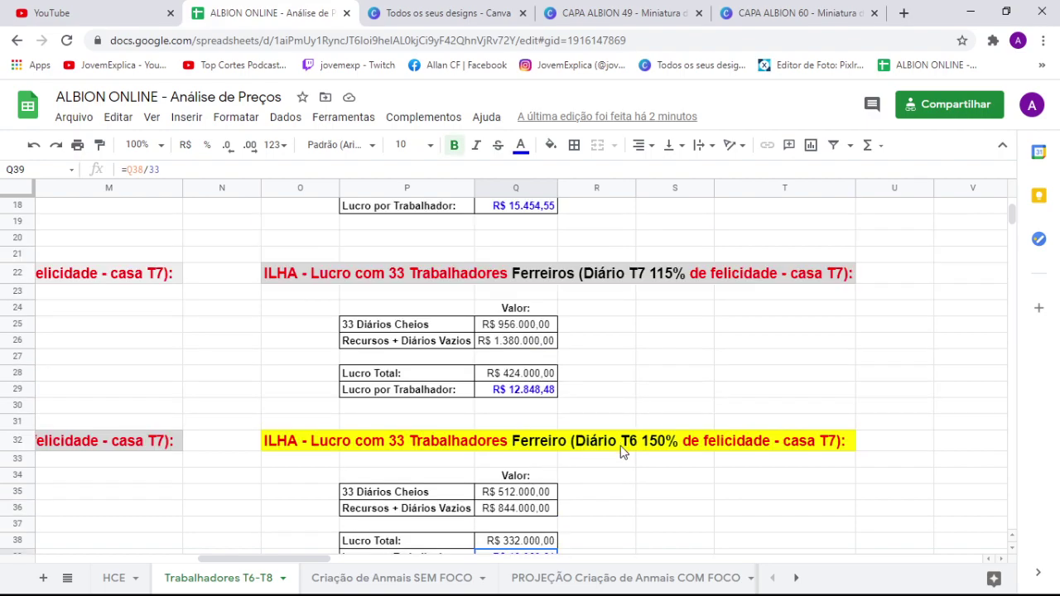
{"action": "scroll", "coordinate": [651, 454], "scroll_direction": "up", "scroll_amount": 6}
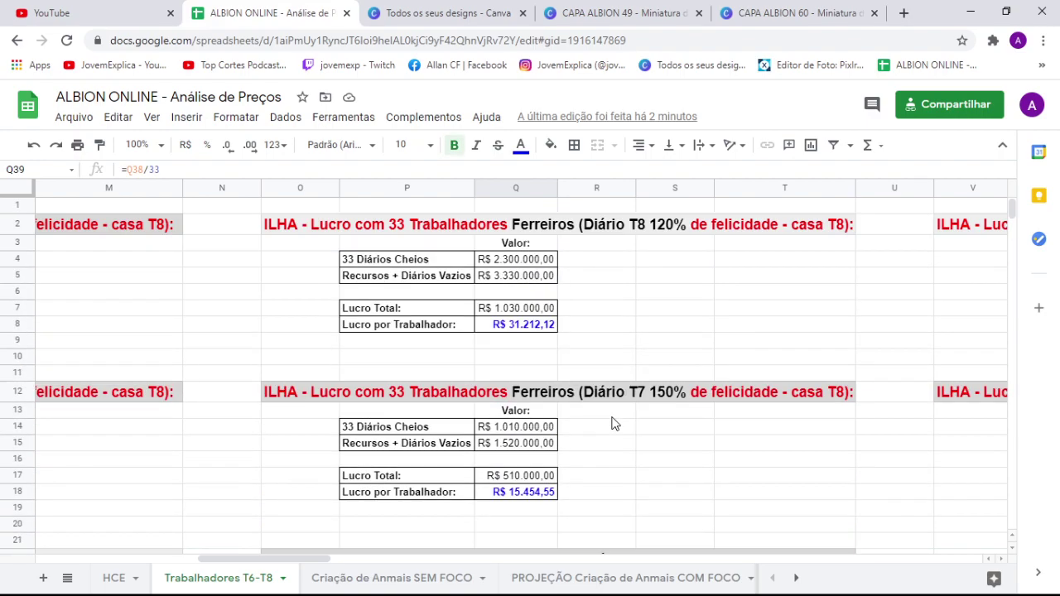
{"action": "left_click", "coordinate": [666, 228]}
{"action": "left_click", "coordinate": [653, 395]}
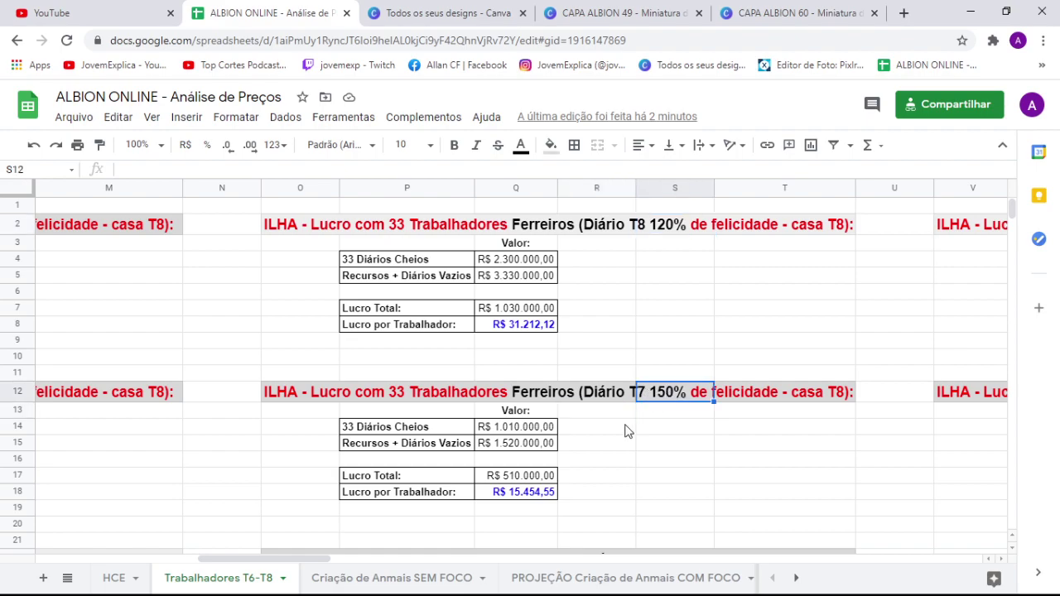
{"action": "left_click", "coordinate": [543, 482]}
{"action": "left_click", "coordinate": [536, 497]}
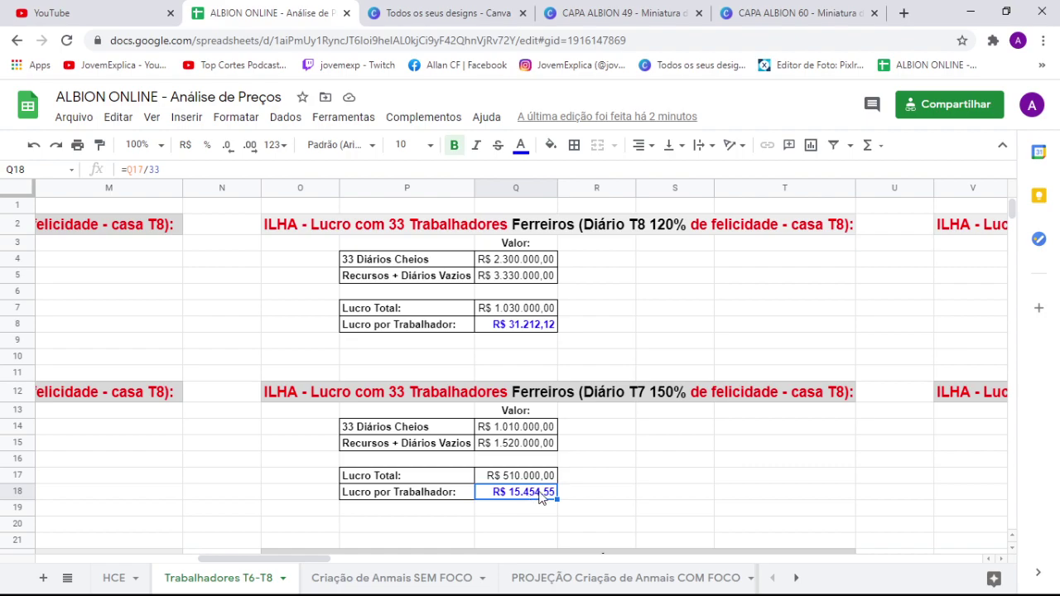
{"action": "left_click", "coordinate": [535, 329]}
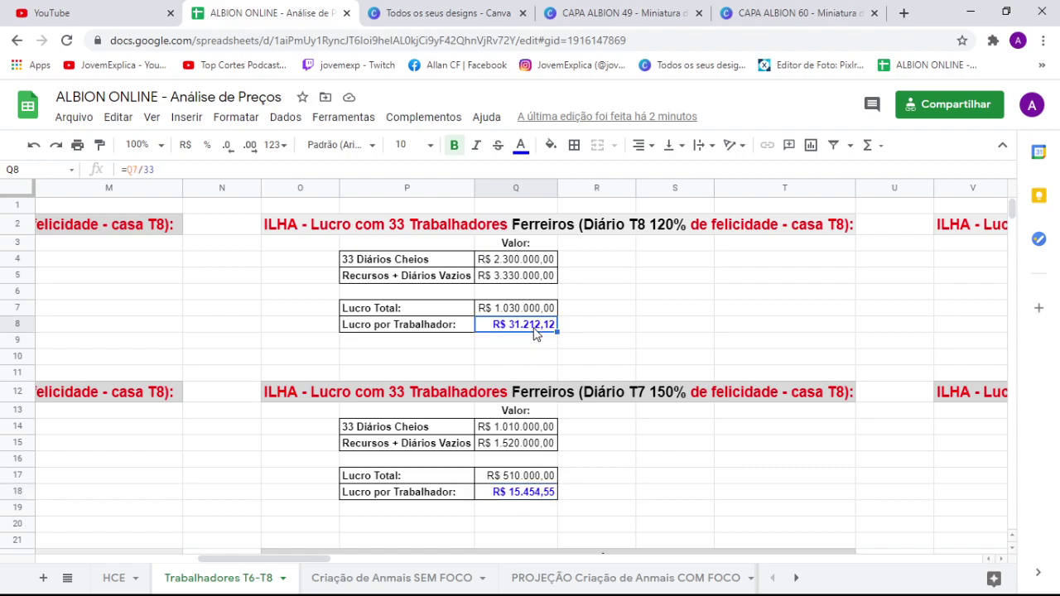
- Trace the profit per worker from the T8 120% heading through the T7 150% table to the T7 115% Ferreiros table
{"action": "left_click", "coordinate": [659, 232]}
{"action": "scroll", "coordinate": [564, 497], "scroll_direction": "down", "scroll_amount": 1}
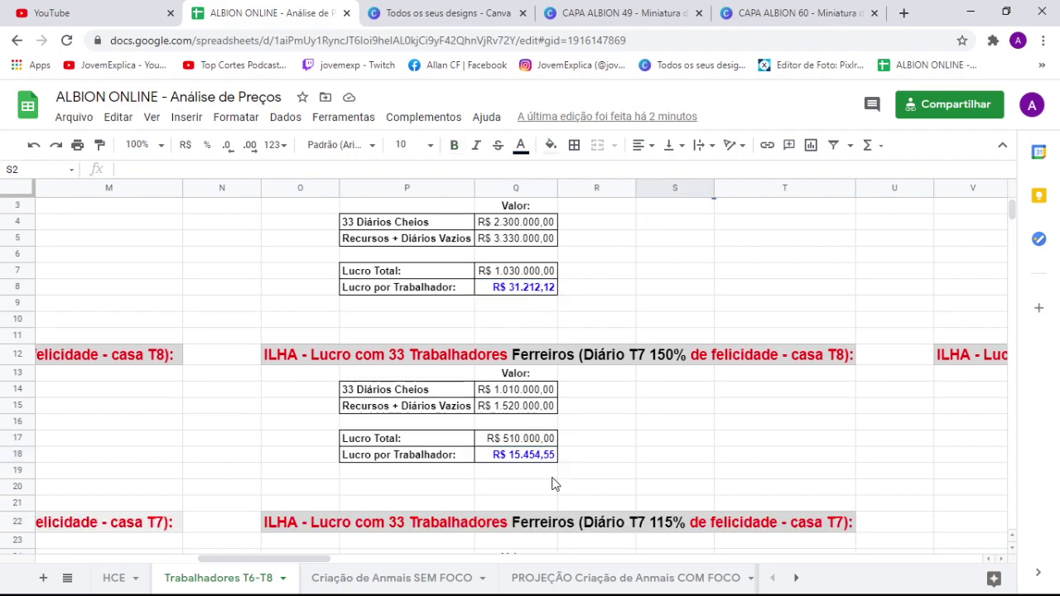
{"action": "left_click", "coordinate": [537, 459]}
{"action": "scroll", "coordinate": [579, 455], "scroll_direction": "down", "scroll_amount": 3}
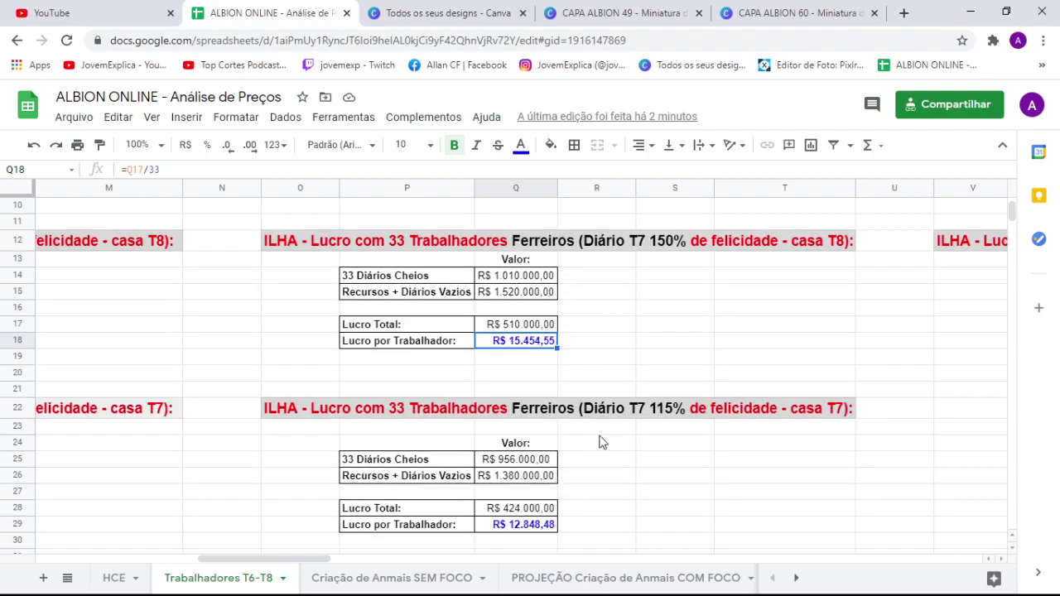
{"action": "left_click", "coordinate": [632, 381]}
{"action": "left_click", "coordinate": [674, 386]}
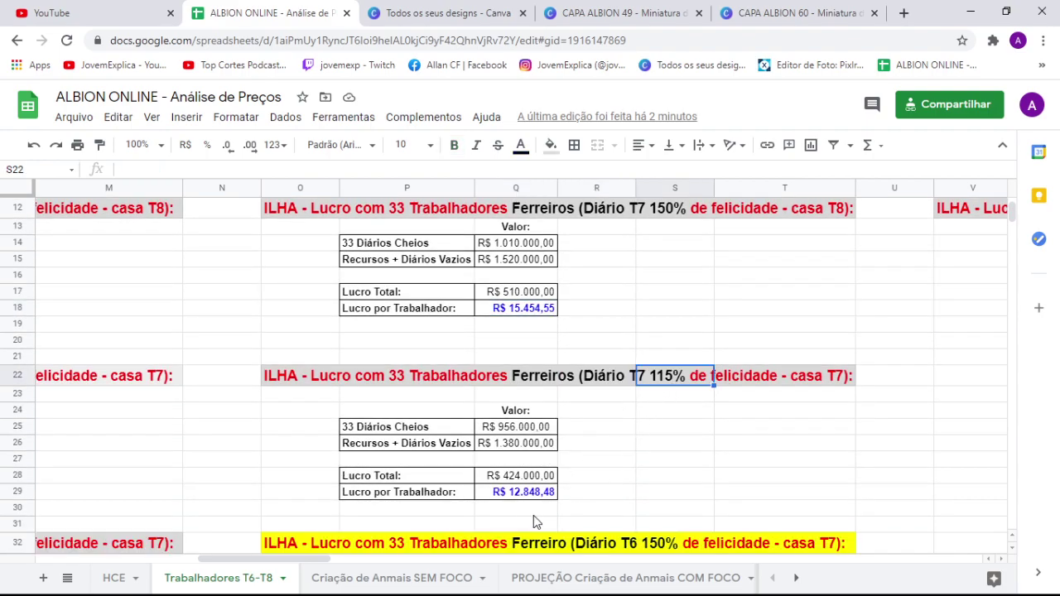
{"action": "left_click", "coordinate": [515, 495]}
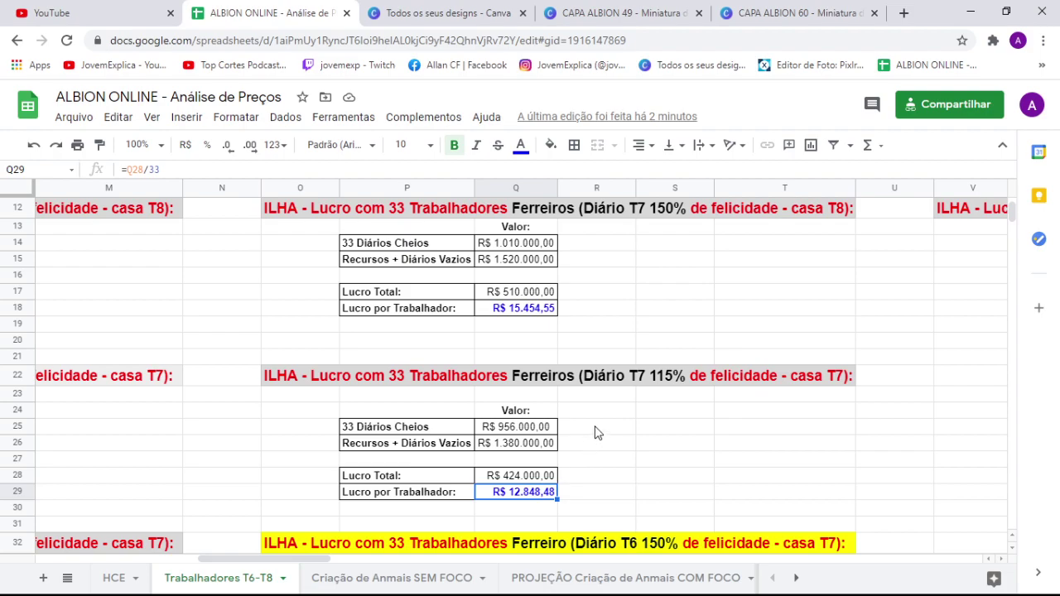
- Compare the happiness and house tier in the T7 150% and T7 115% Ferreiros headings, and recheck the 115% profit per worker
{"action": "scroll", "coordinate": [534, 455], "scroll_direction": "up", "scroll_amount": 2}
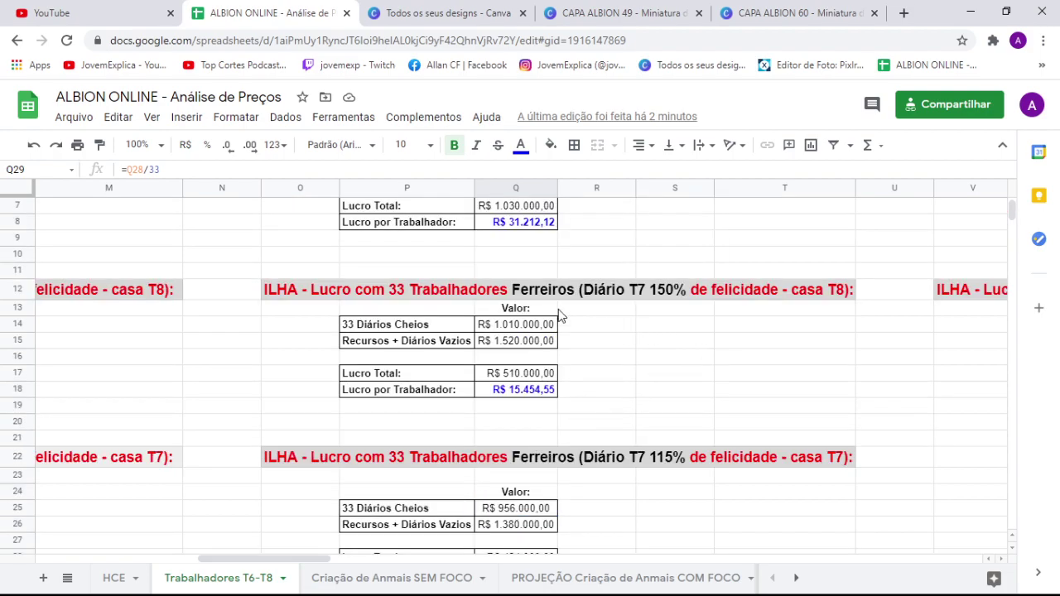
{"action": "left_click", "coordinate": [617, 294]}
{"action": "left_click", "coordinate": [650, 296]}
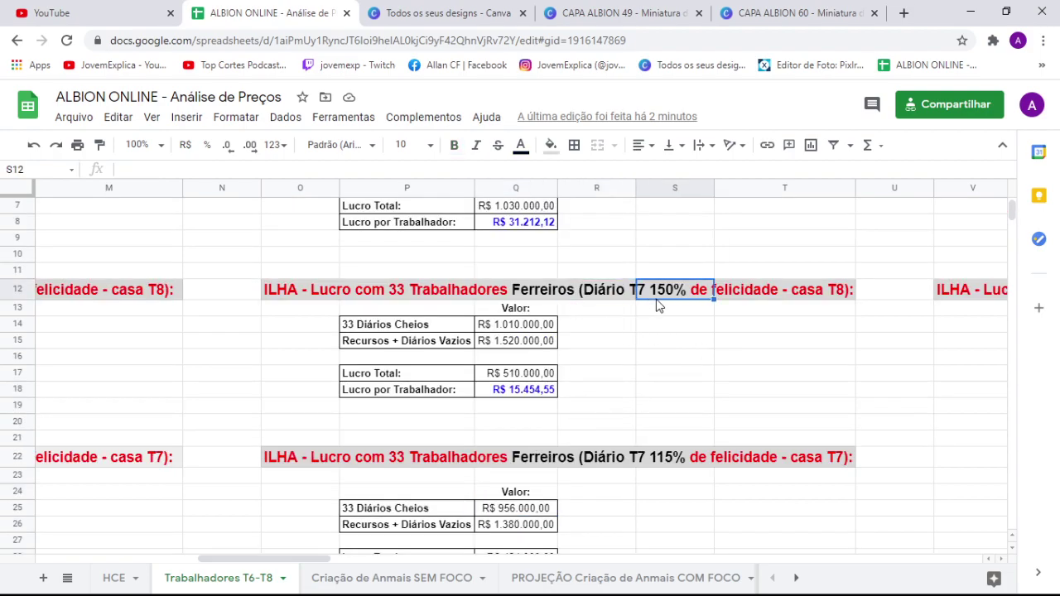
{"action": "left_click", "coordinate": [820, 294]}
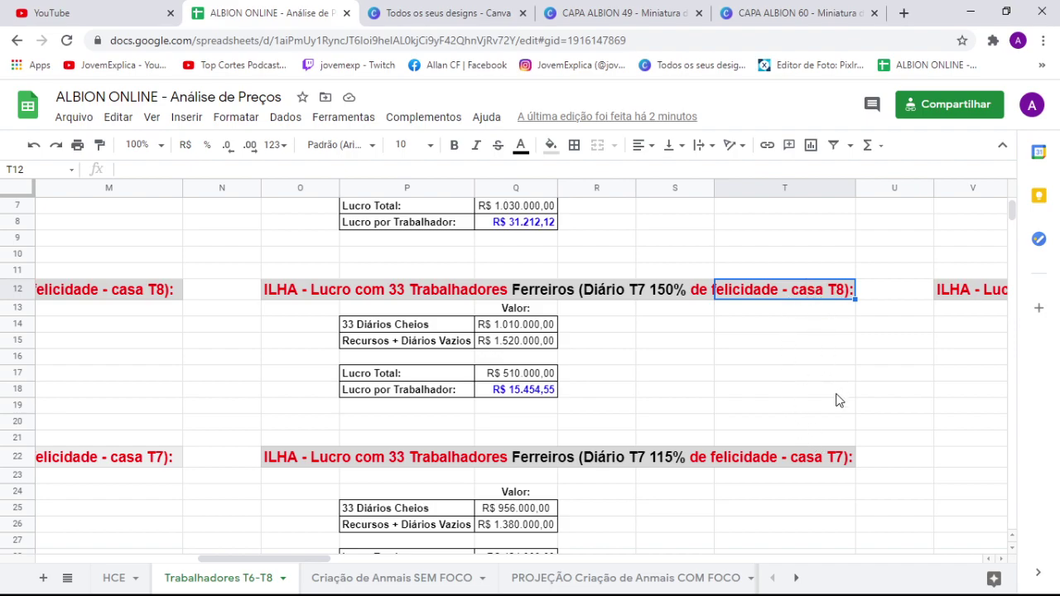
{"action": "left_click", "coordinate": [825, 462]}
{"action": "scroll", "coordinate": [820, 431], "scroll_direction": "down", "scroll_amount": 3}
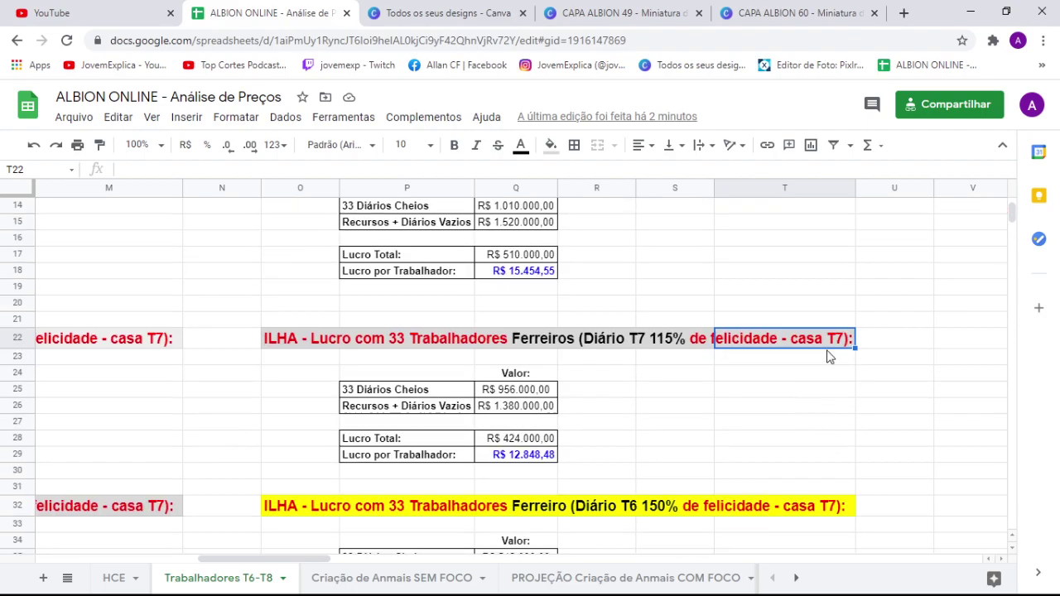
{"action": "left_click", "coordinate": [524, 462]}
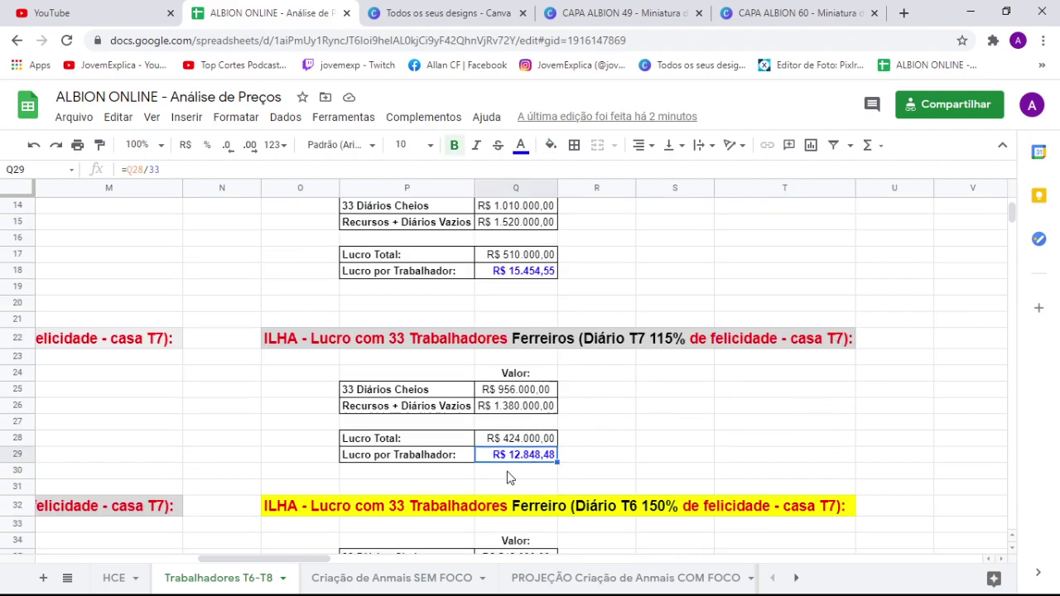
- Inspect the T7 150% Ferreiros total profit and compare the happiness percentages in both T7 headings
{"action": "scroll", "coordinate": [510, 480], "scroll_direction": "up", "scroll_amount": 3}
{"action": "left_click", "coordinate": [554, 375]}
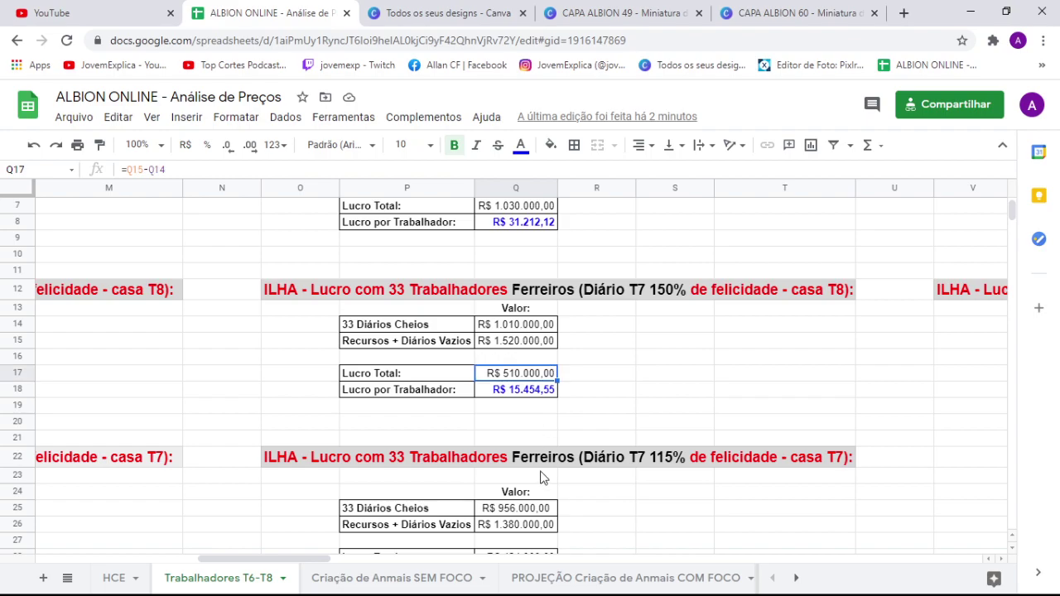
{"action": "left_click", "coordinate": [626, 465]}
{"action": "left_click", "coordinate": [652, 275]}
{"action": "left_click", "coordinate": [642, 294]}
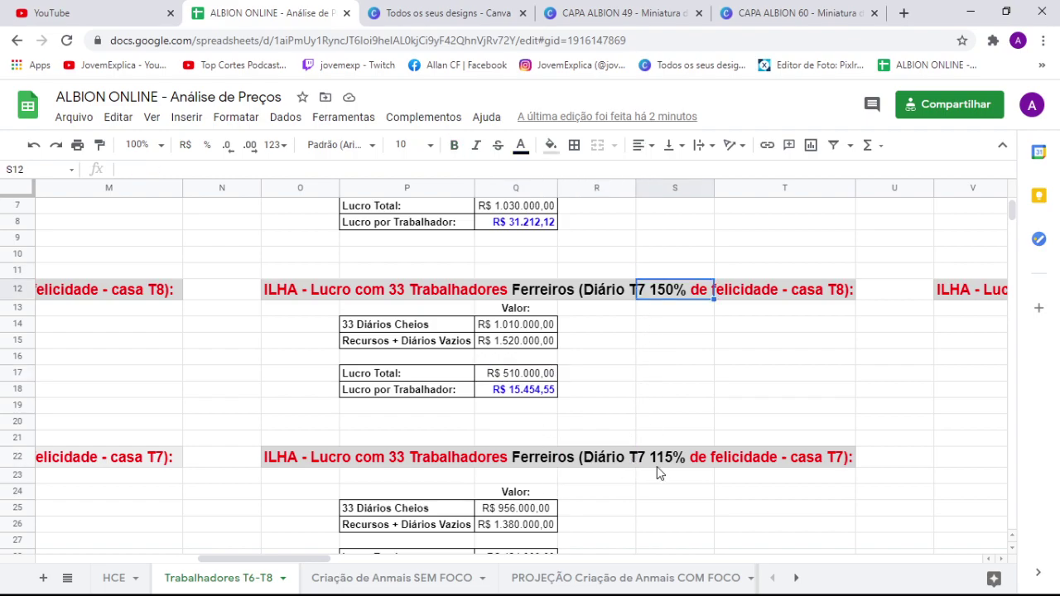
{"action": "left_click", "coordinate": [654, 463]}
{"action": "scroll", "coordinate": [522, 461], "scroll_direction": "down", "scroll_amount": 2}
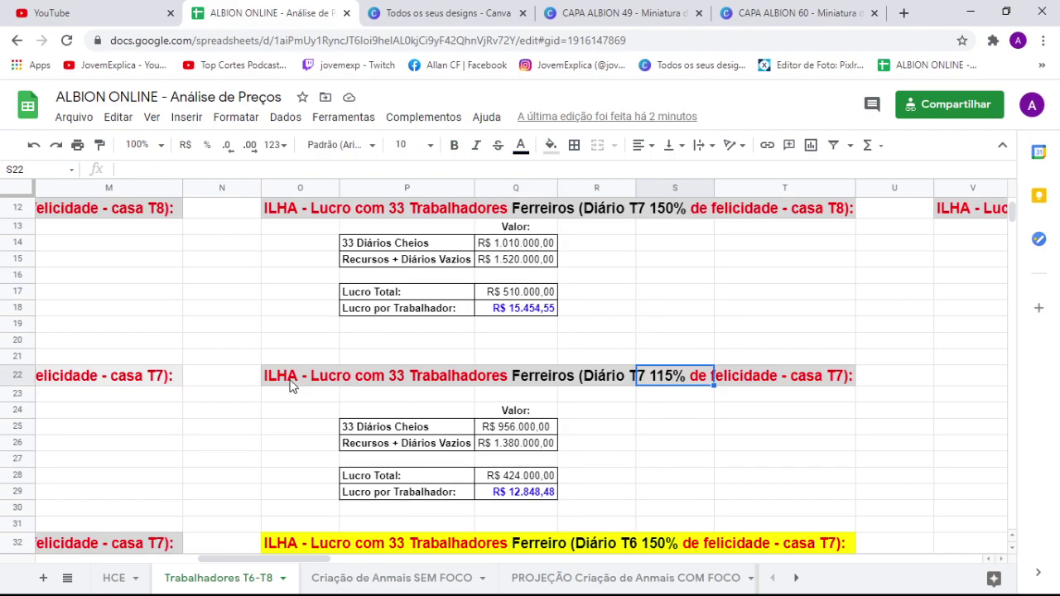
- Examine the heading and cost rows of the T7 115% Ferreiros table in O22:T26, and return to the T8 120% table
{"action": "key", "text": "ctrl+z"}
{"action": "key", "text": "ctrl+z"}
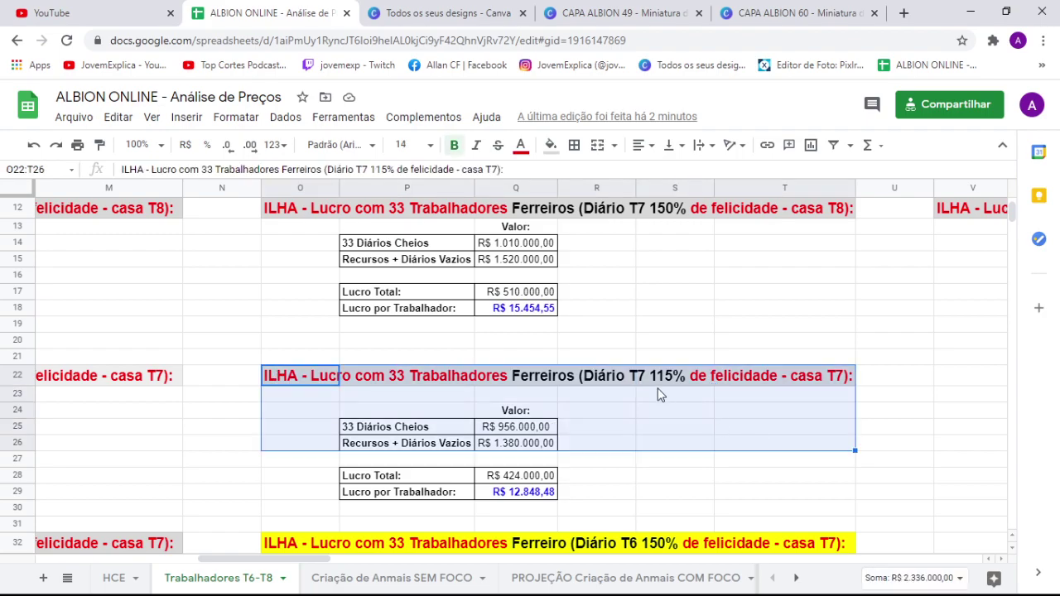
{"action": "key", "text": "Left"}
{"action": "left_click", "coordinate": [664, 383]}
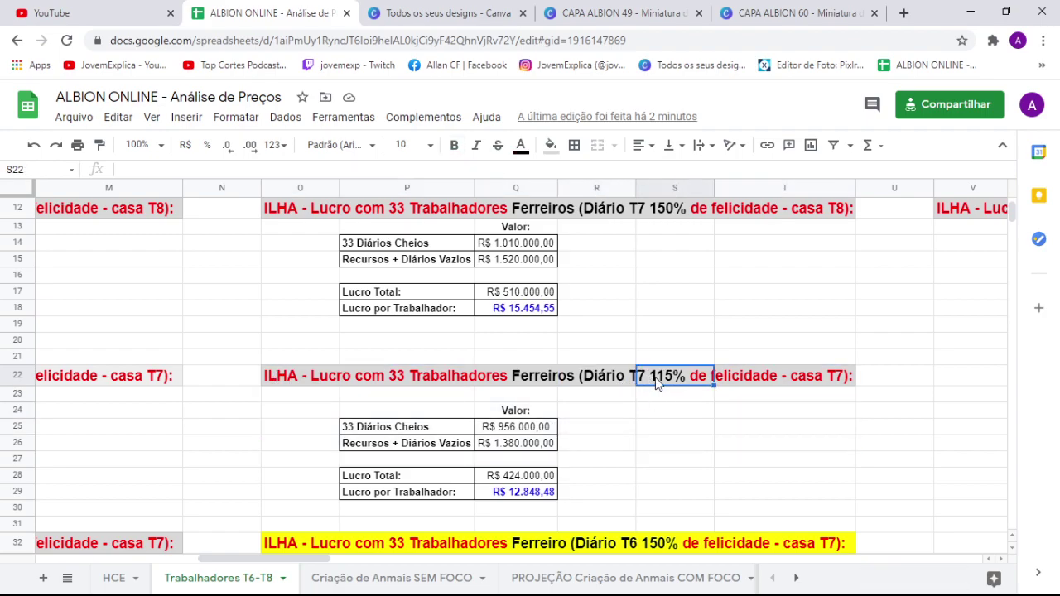
{"action": "scroll", "coordinate": [632, 418], "scroll_direction": "up", "scroll_amount": 5}
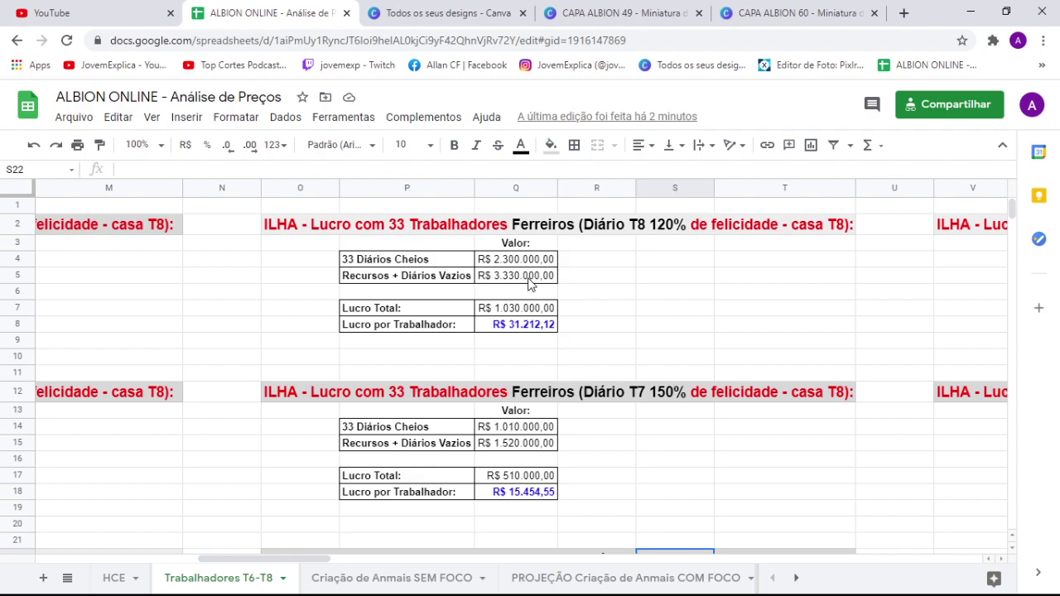
- Inspect the resources value, heading, total profit and profit per worker of the T8 120% Ferreiros table
{"action": "left_click", "coordinate": [530, 281]}
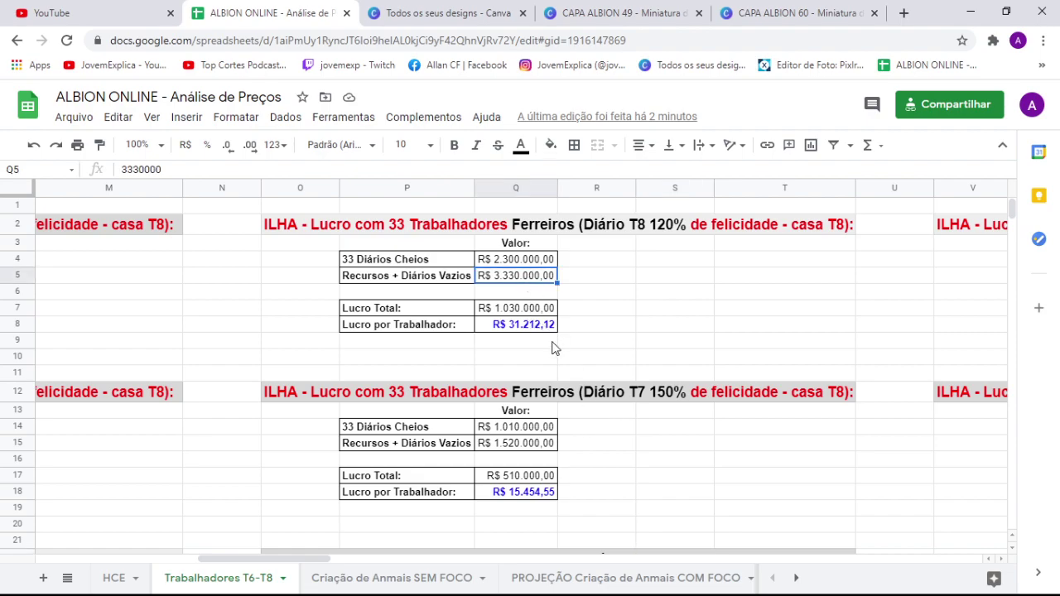
{"action": "left_click", "coordinate": [825, 236]}
{"action": "left_click_drag", "start_coordinate": [596, 229], "coordinate": [663, 238]}
{"action": "left_click", "coordinate": [540, 227]}
{"action": "left_click", "coordinate": [517, 314]}
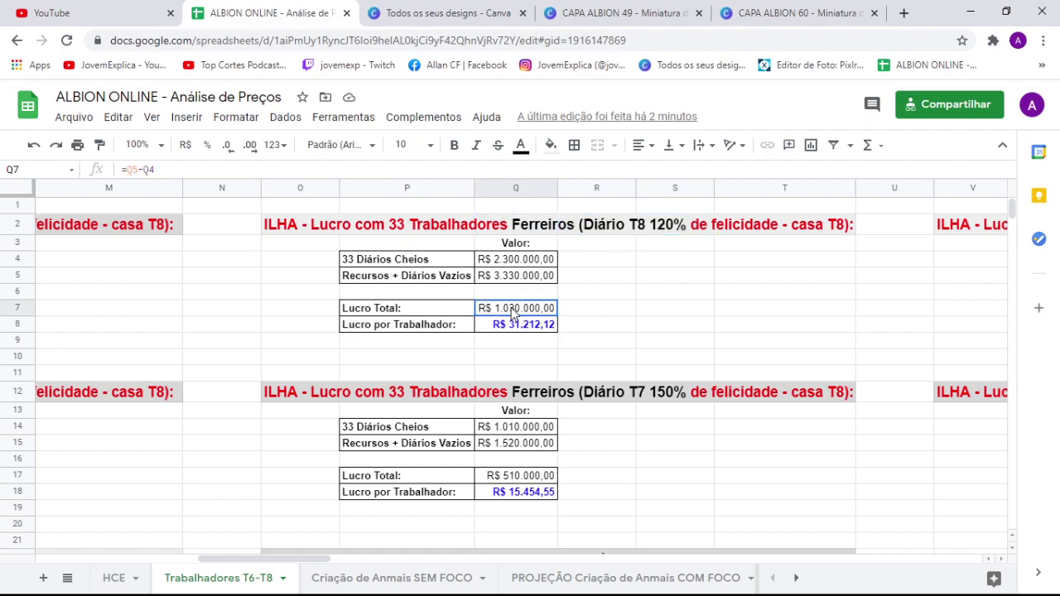
{"action": "scroll", "coordinate": [535, 333], "scroll_direction": "down", "scroll_amount": 1}
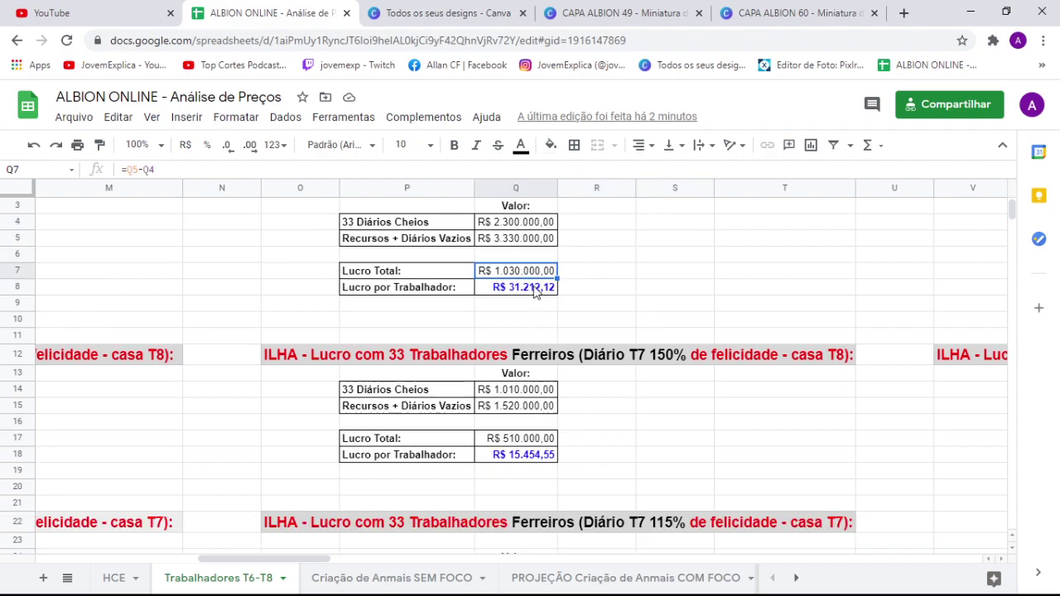
{"action": "left_click", "coordinate": [572, 278]}
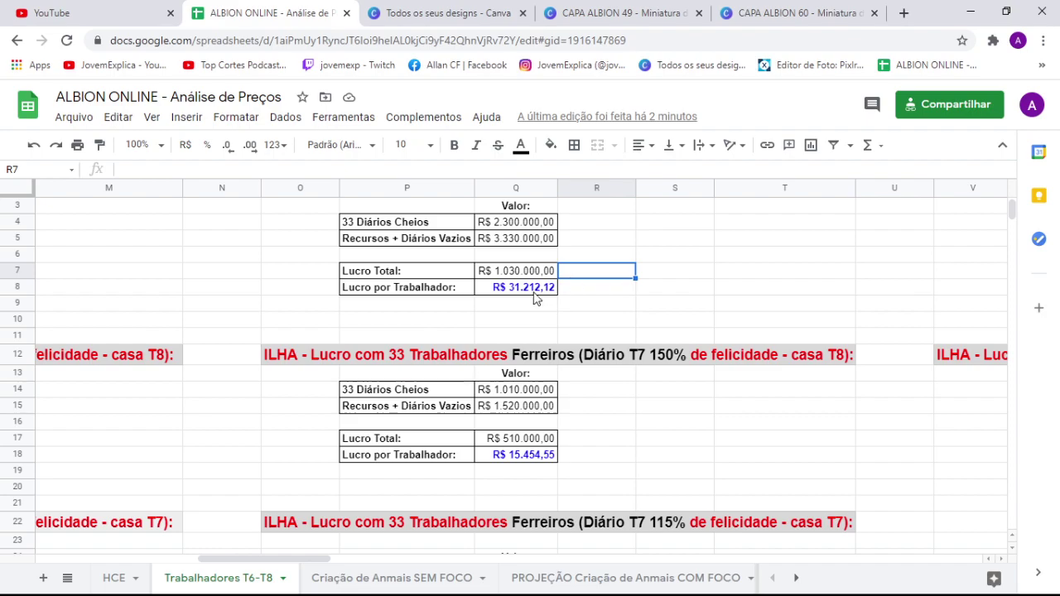
{"action": "left_click", "coordinate": [534, 292]}
- Compare the T6 150% Ferreiro heading with the T6 150% Imbuidor heading and its profit per worker
{"action": "scroll", "coordinate": [553, 331], "scroll_direction": "up", "scroll_amount": 1}
{"action": "scroll", "coordinate": [560, 255], "scroll_direction": "down", "scroll_amount": 8}
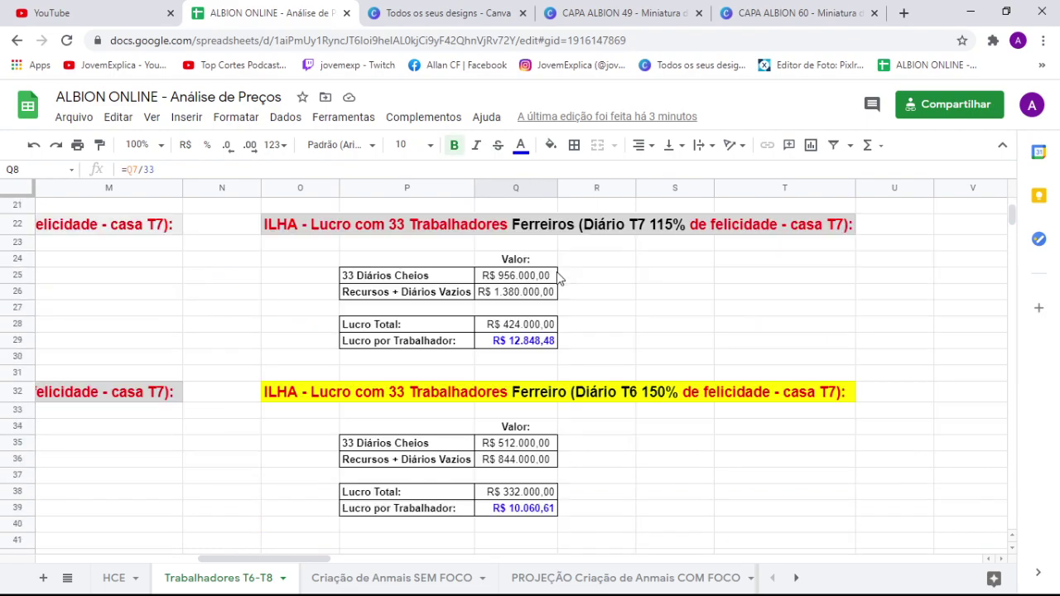
{"action": "left_click", "coordinate": [561, 312]}
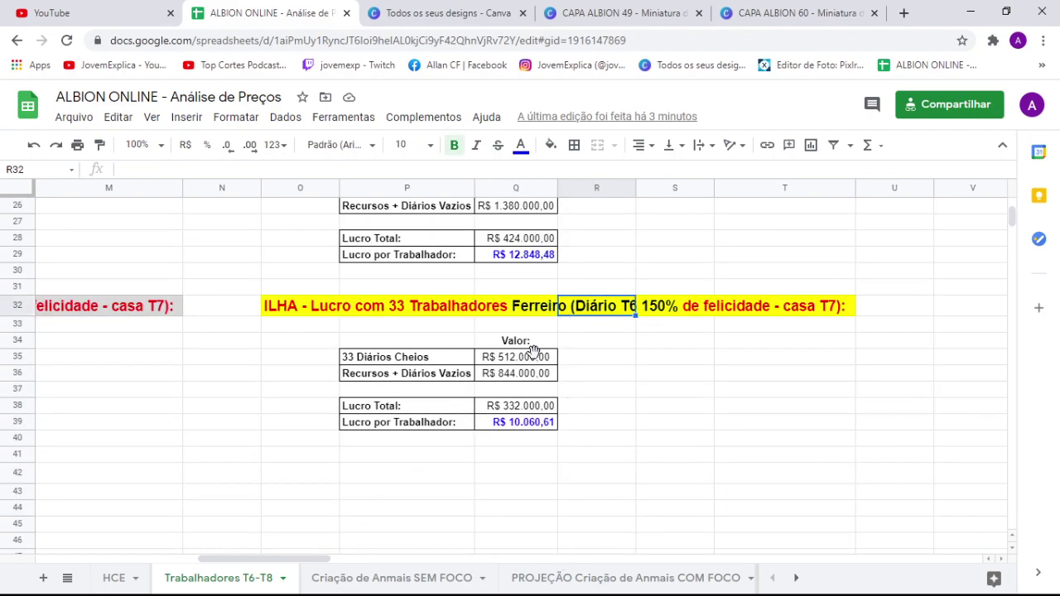
{"action": "left_click_drag", "start_coordinate": [315, 559], "coordinate": [230, 544]}
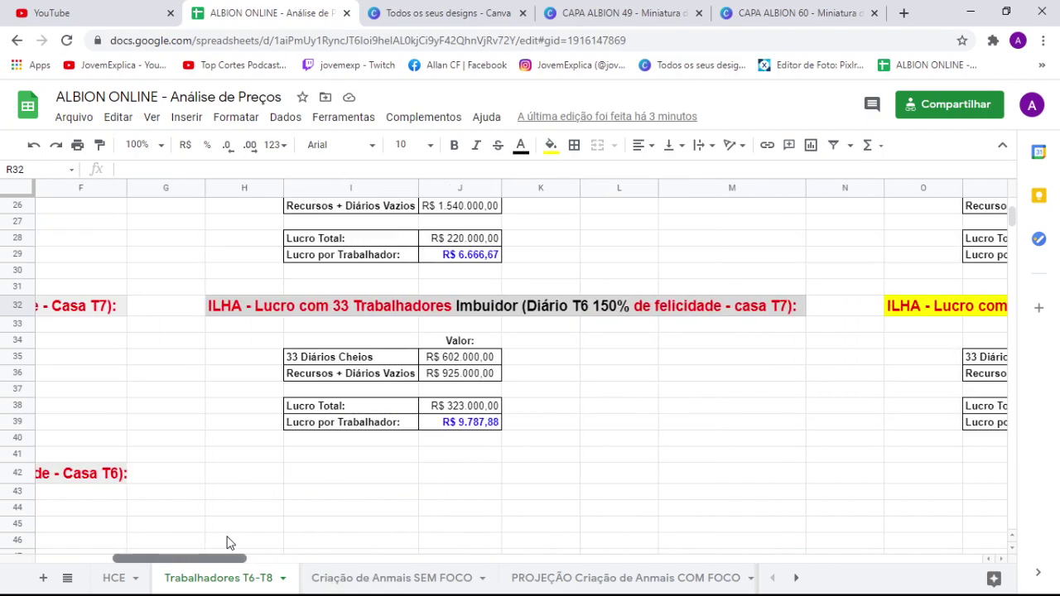
{"action": "left_click", "coordinate": [481, 319]}
{"action": "left_click", "coordinate": [558, 313]}
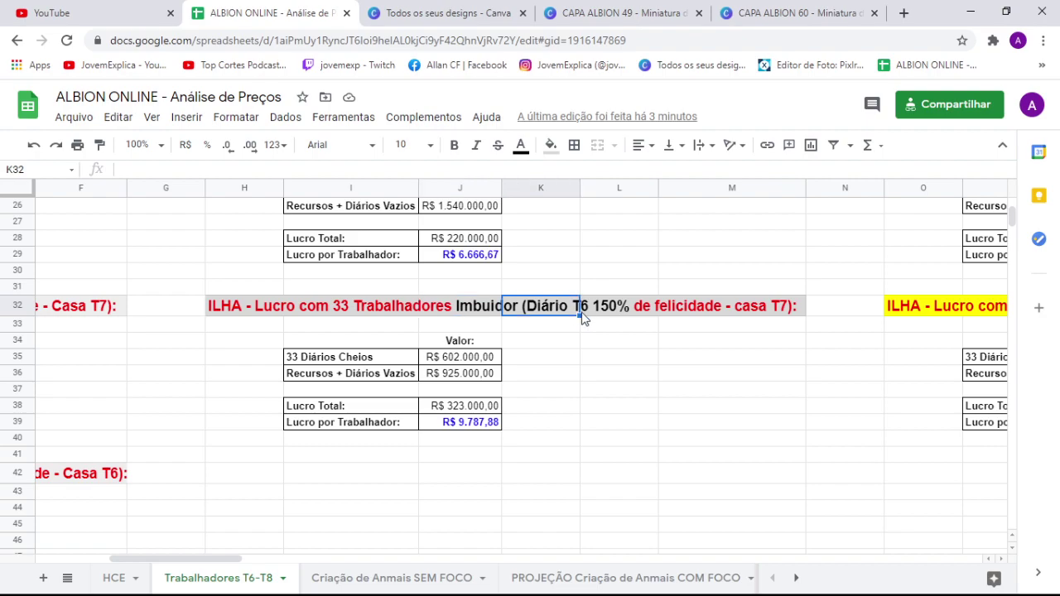
{"action": "left_click", "coordinate": [599, 321]}
{"action": "left_click", "coordinate": [471, 425]}
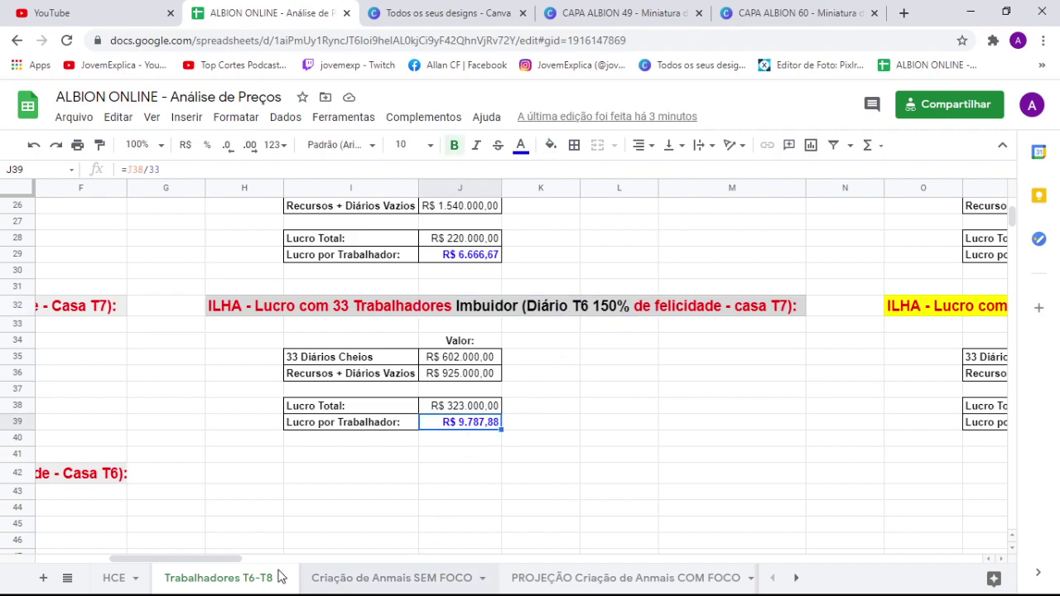
- Check the T6 150% Flecheiro heading and profit per worker, and recheck the T6 150% Ferreiro profit per worker
{"action": "left_click_drag", "start_coordinate": [255, 558], "coordinate": [143, 544]}
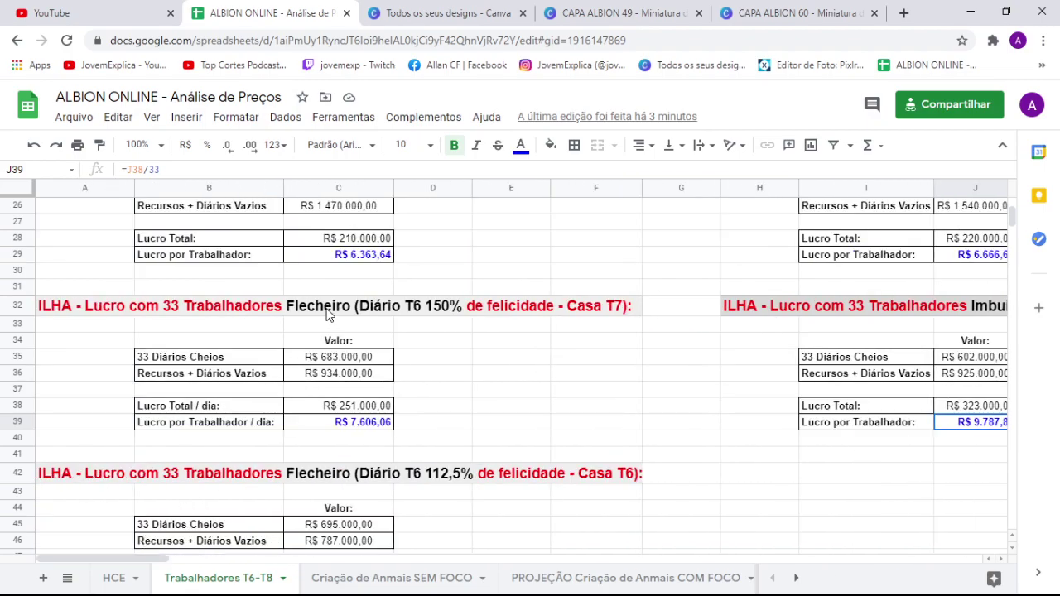
{"action": "left_click", "coordinate": [328, 313]}
{"action": "left_click", "coordinate": [418, 308]}
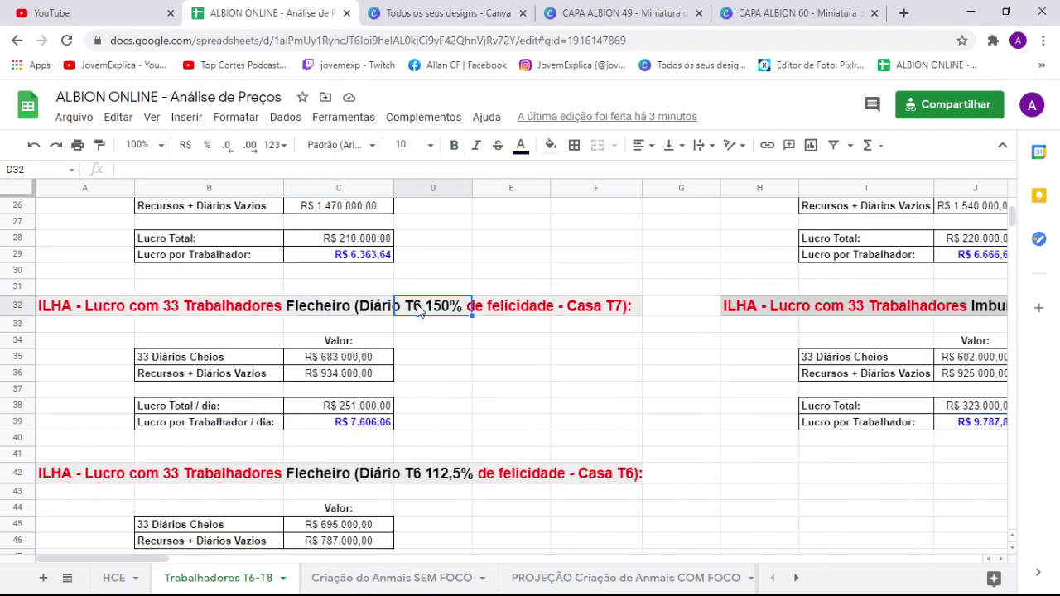
{"action": "left_click", "coordinate": [365, 424]}
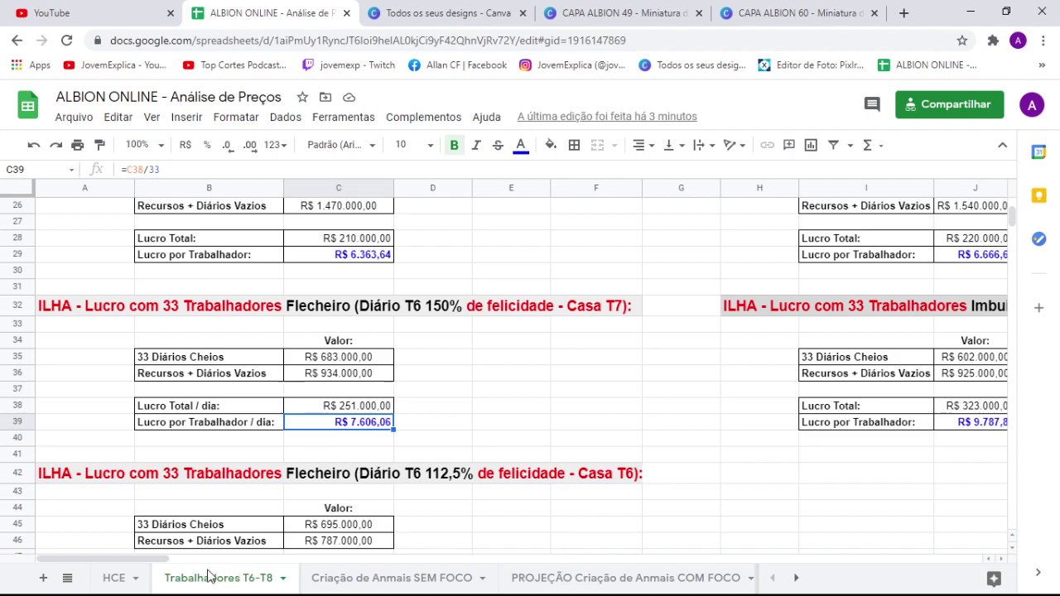
{"action": "mouse_move", "coordinate": [141, 561]}
{"action": "left_mouse_down"}
{"action": "mouse_move", "coordinate": [321, 556]}
{"action": "mouse_move", "coordinate": [141, 559]}
{"action": "left_mouse_up"}
{"action": "left_click_drag", "start_coordinate": [174, 562], "coordinate": [301, 554]}
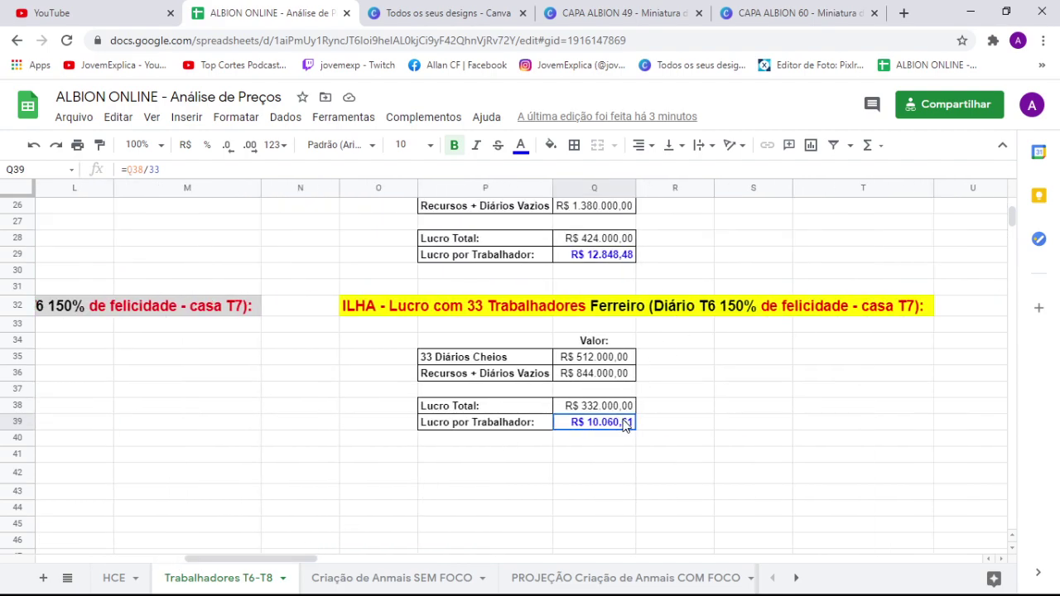
- Review the stacked Flecheiro tables from T8 120% down to T6 112,5%
{"action": "left_click_drag", "start_coordinate": [290, 561], "coordinate": [148, 565]}
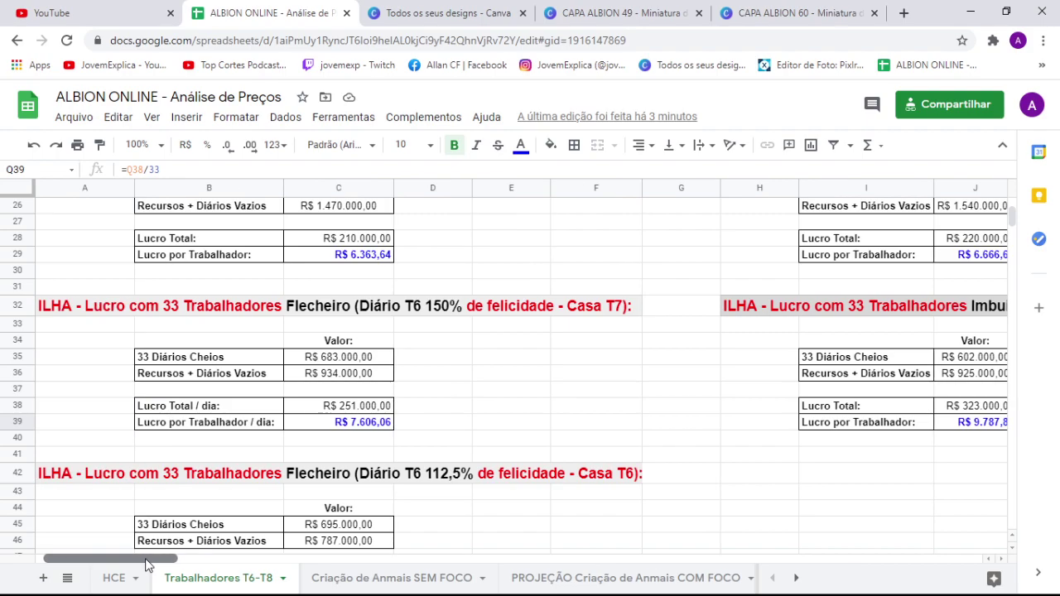
{"action": "left_click_drag", "start_coordinate": [168, 329], "coordinate": [248, 365]}
{"action": "scroll", "coordinate": [359, 372], "scroll_direction": "up", "scroll_amount": 2}
{"action": "scroll", "coordinate": [347, 375], "scroll_direction": "up", "scroll_amount": 5}
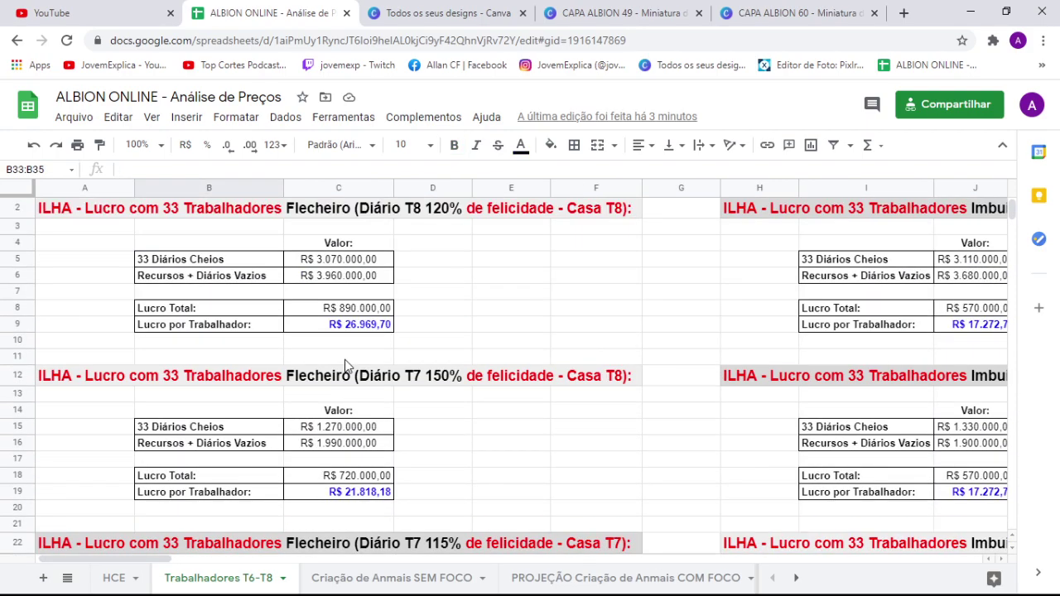
{"action": "scroll", "coordinate": [348, 365], "scroll_direction": "down", "scroll_amount": 12}
{"action": "scroll", "coordinate": [318, 480], "scroll_direction": "up", "scroll_amount": 15}
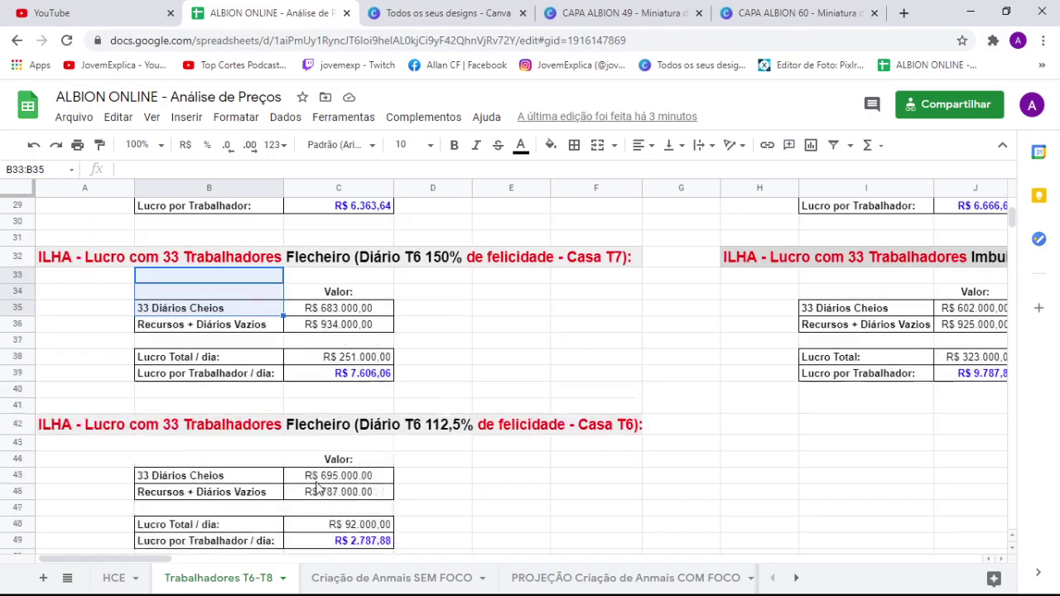
{"action": "scroll", "coordinate": [348, 476], "scroll_direction": "down", "scroll_amount": 10}
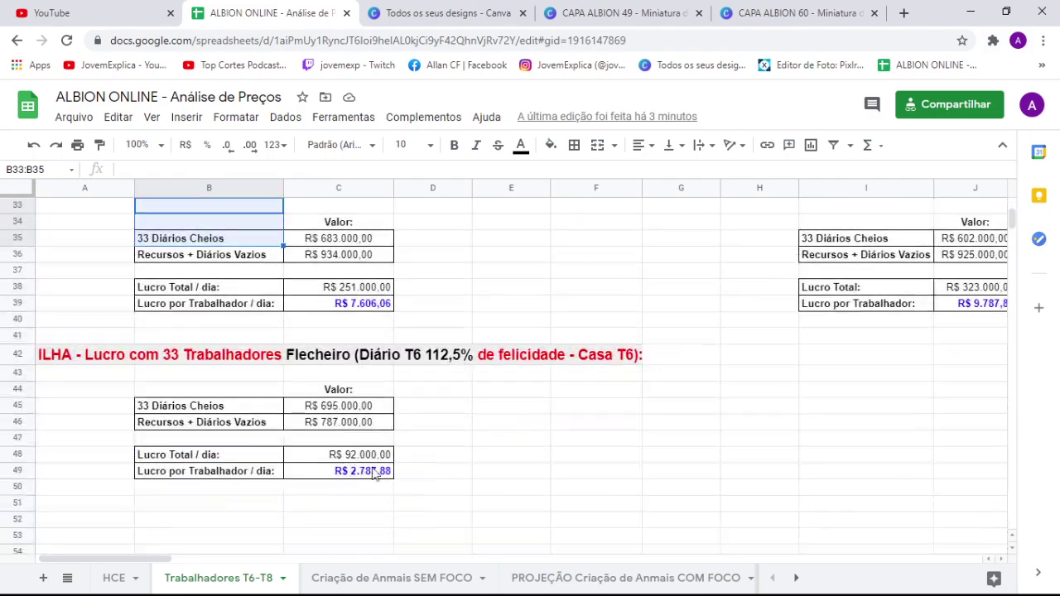
{"action": "left_click", "coordinate": [612, 381]}
- Look over the T8 142,5% Mercenários table, and return to the Ferreiros tables from T6 150% up to T8 120%
{"action": "scroll", "coordinate": [571, 382], "scroll_direction": "up", "scroll_amount": 10}
{"action": "left_click_drag", "start_coordinate": [174, 563], "coordinate": [623, 289]}
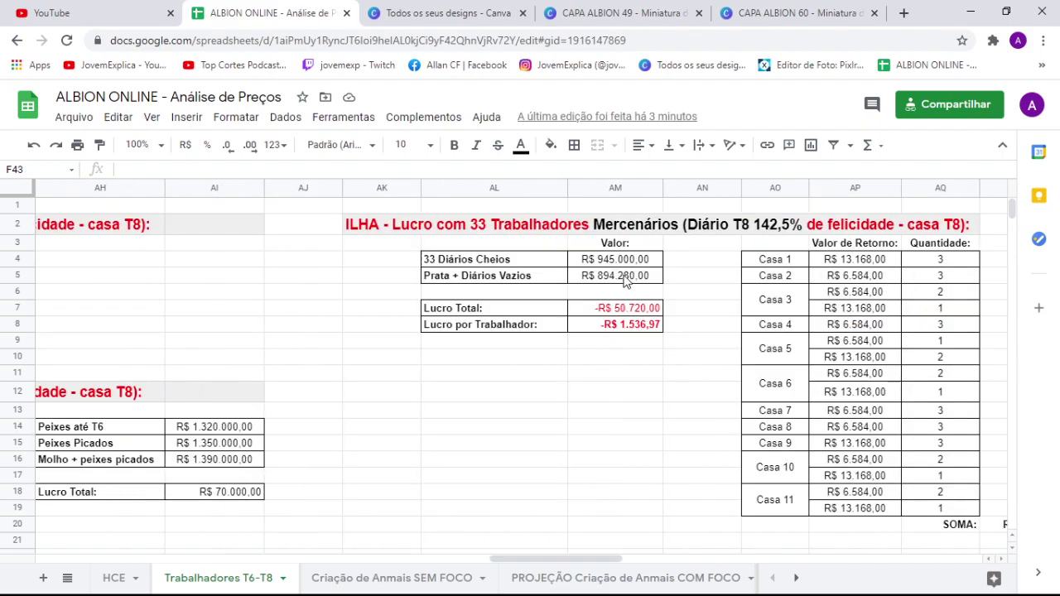
{"action": "left_click_drag", "start_coordinate": [603, 564], "coordinate": [412, 477]}
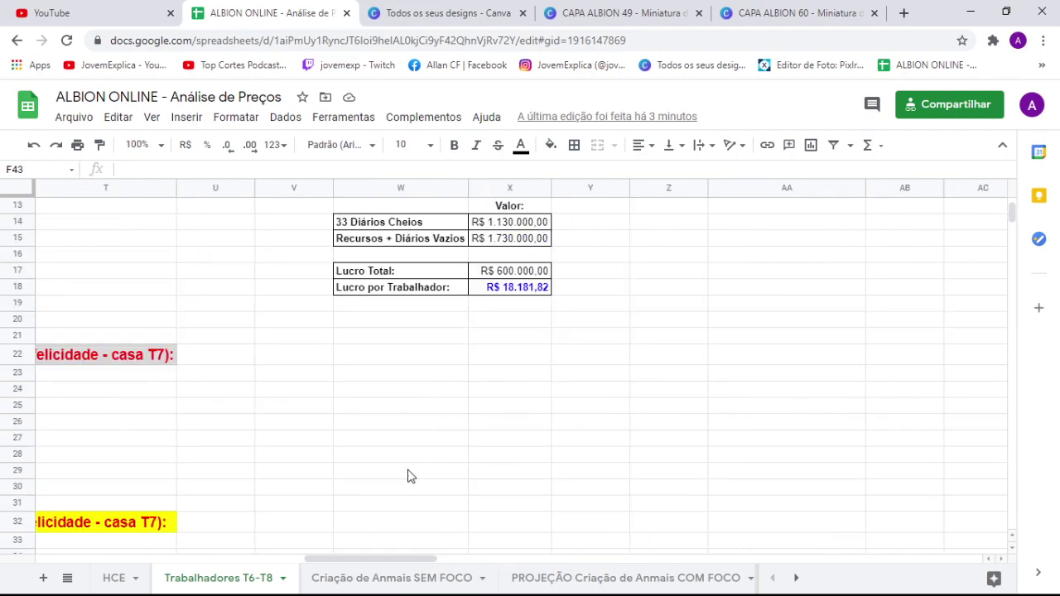
{"action": "left_click_drag", "start_coordinate": [393, 565], "coordinate": [303, 552]}
{"action": "scroll", "coordinate": [346, 489], "scroll_direction": "down", "scroll_amount": 5}
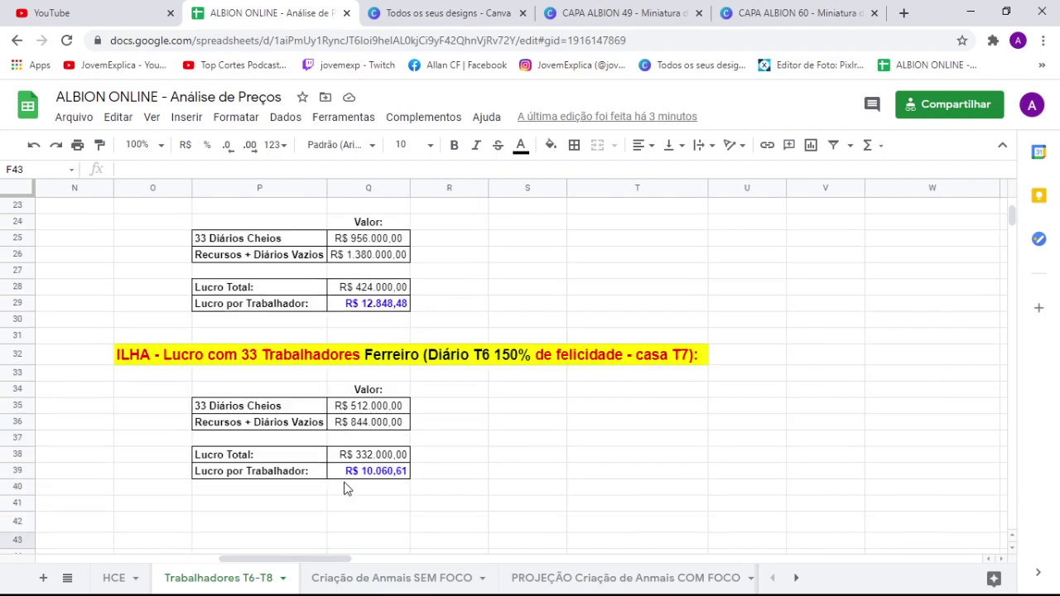
{"action": "left_click", "coordinate": [328, 360]}
{"action": "scroll", "coordinate": [331, 365], "scroll_direction": "up", "scroll_amount": 10}
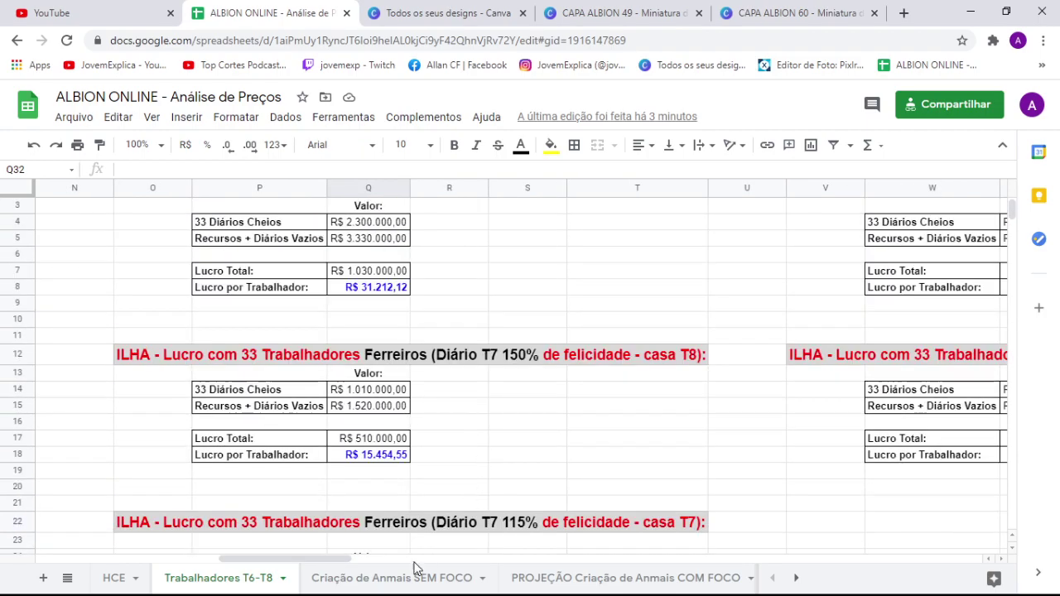
- Examine the headings of the T8 120% and T7 150% Funileiros tables
{"action": "left_click_drag", "start_coordinate": [338, 564], "coordinate": [466, 564]}
{"action": "scroll", "coordinate": [365, 551], "scroll_direction": "down", "scroll_amount": 3}
{"action": "scroll", "coordinate": [448, 514], "scroll_direction": "up", "scroll_amount": 4}
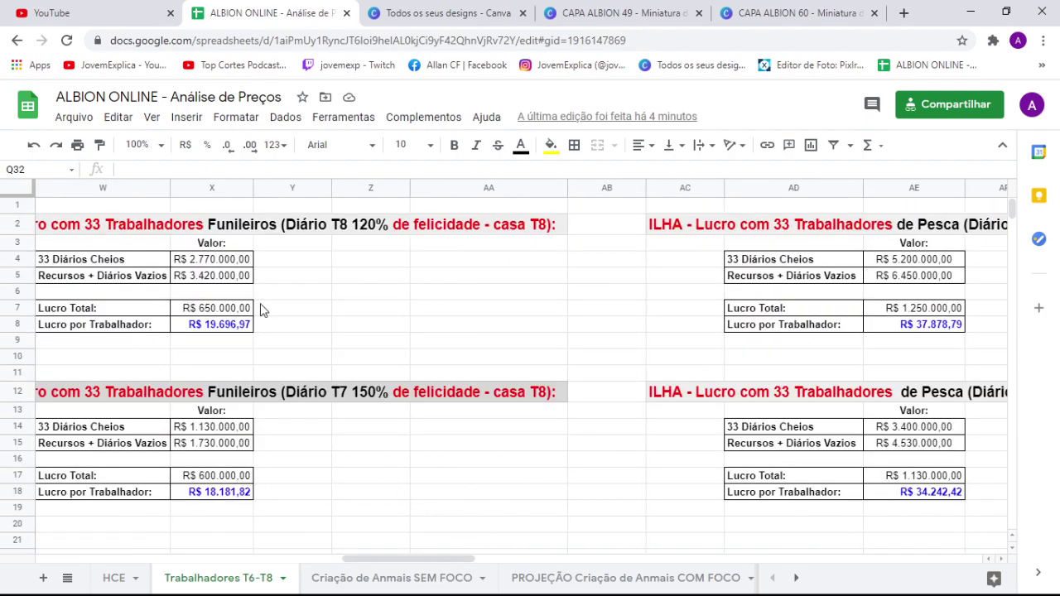
{"action": "left_click", "coordinate": [251, 231]}
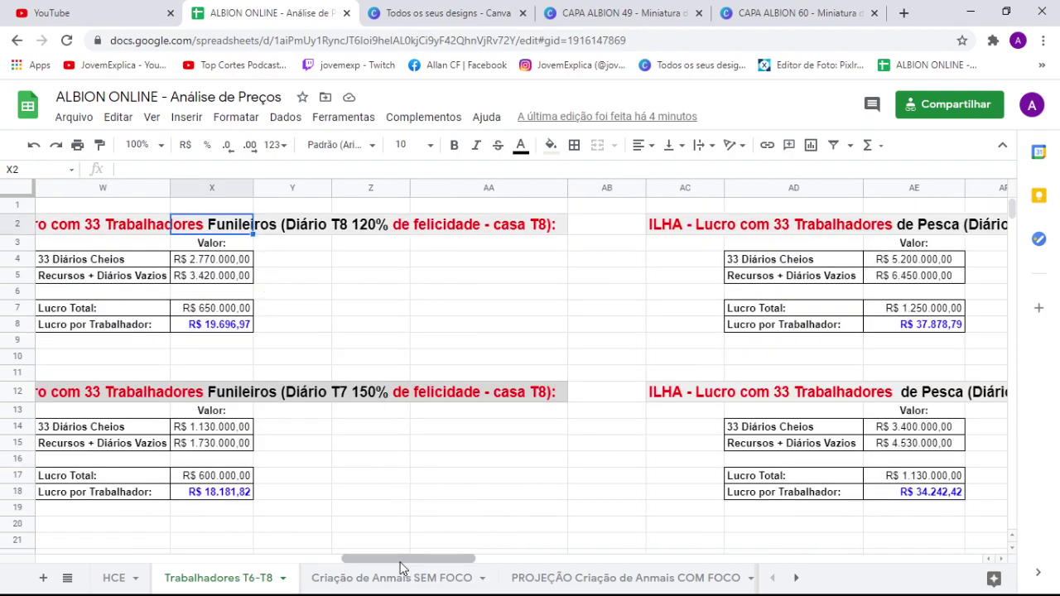
{"action": "left_click_drag", "start_coordinate": [404, 563], "coordinate": [363, 563]}
{"action": "left_click", "coordinate": [624, 232]}
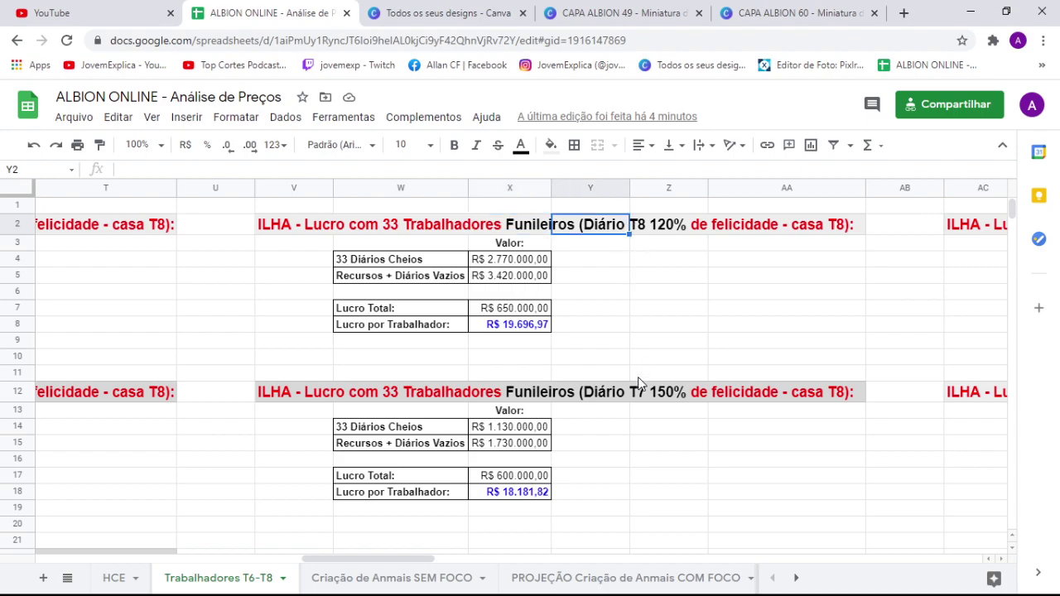
{"action": "left_click", "coordinate": [627, 398]}
- Check the area below the T7 150% Funileiros table in column Y down to row 31
{"action": "scroll", "coordinate": [620, 414], "scroll_direction": "down", "scroll_amount": 2}
{"action": "left_click", "coordinate": [622, 424]}
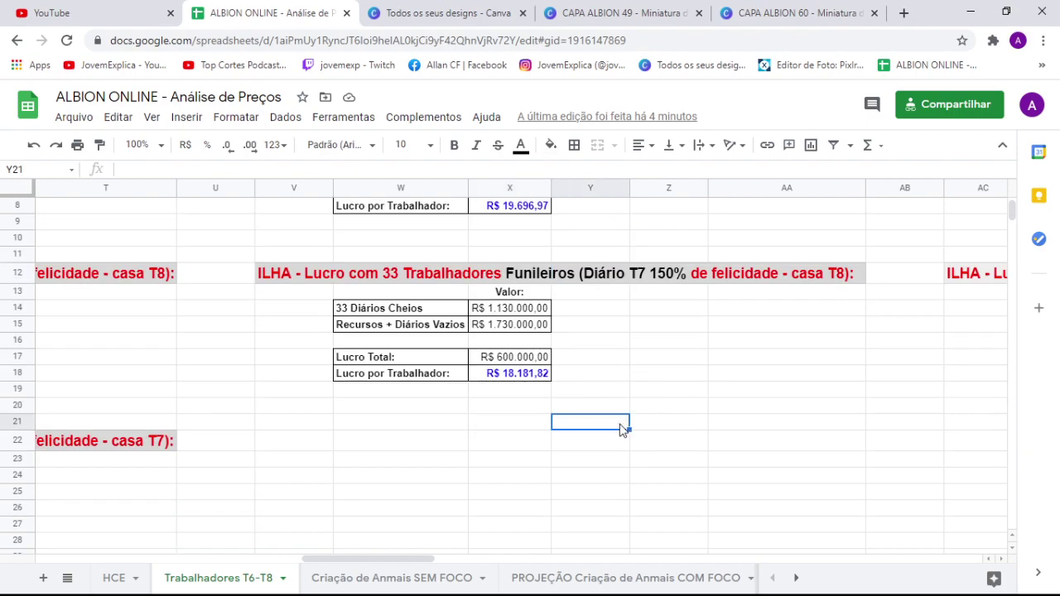
{"action": "scroll", "coordinate": [615, 386], "scroll_direction": "down", "scroll_amount": 2}
{"action": "left_click", "coordinate": [590, 472]}
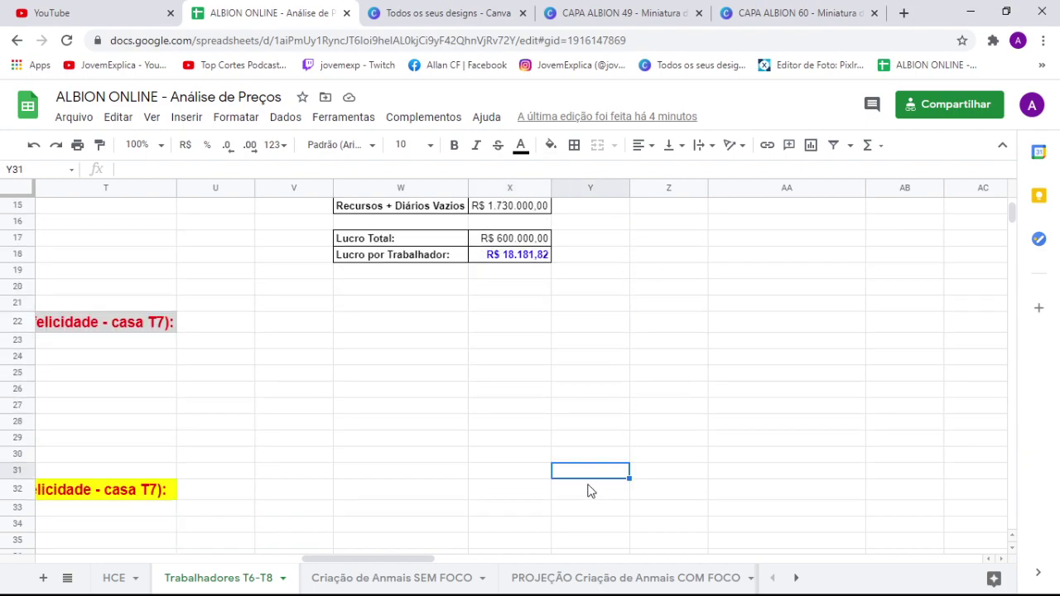